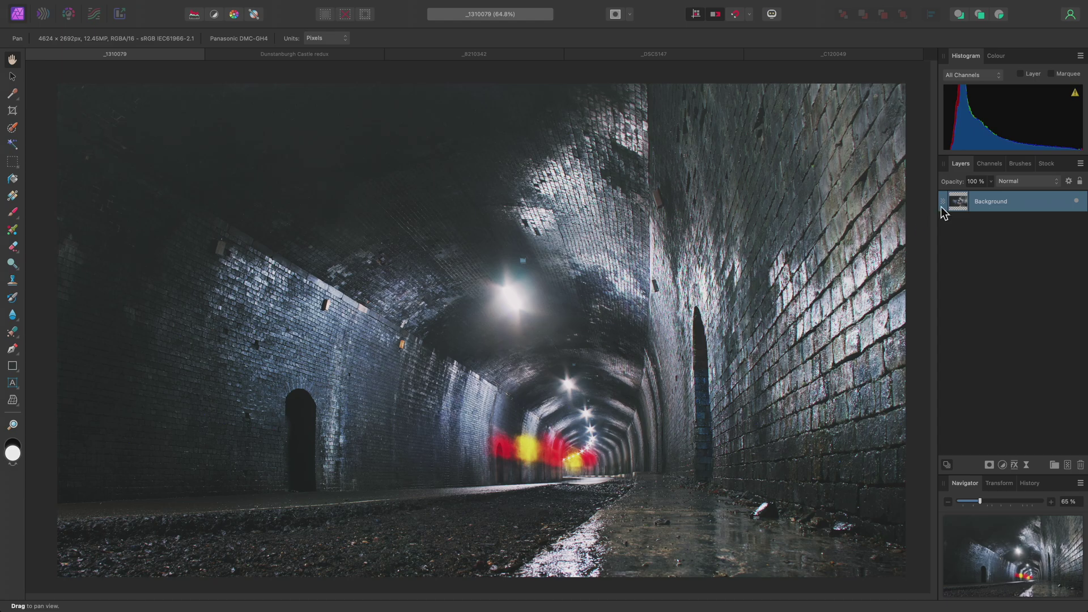
# Check the tunnel photo's channels, add a trial White Balance adjustment layer, then close its dialog
pyautogui.click(996, 164)
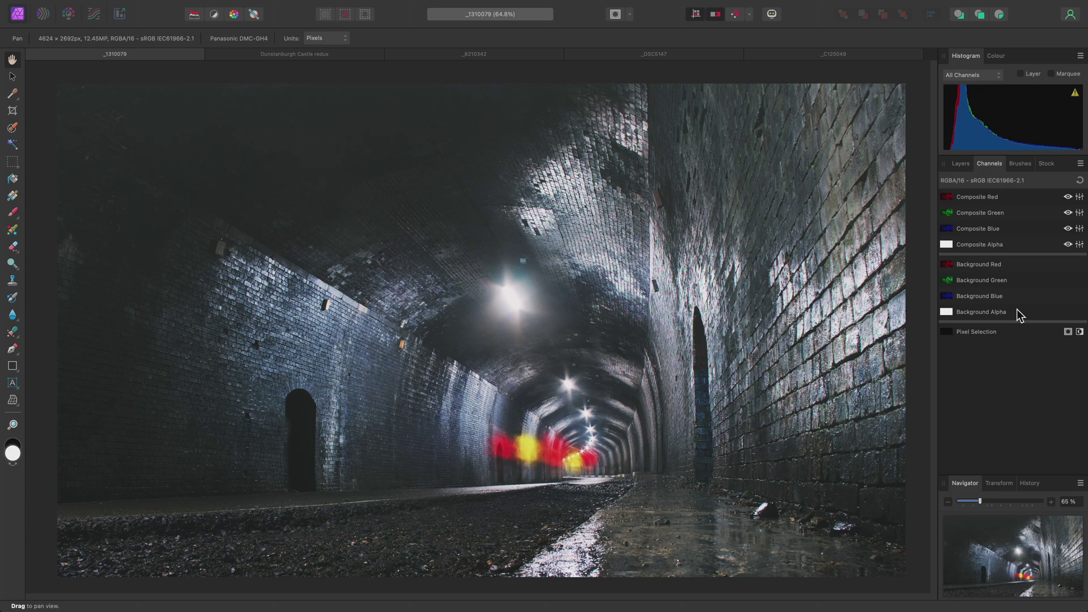
pyautogui.click(963, 166)
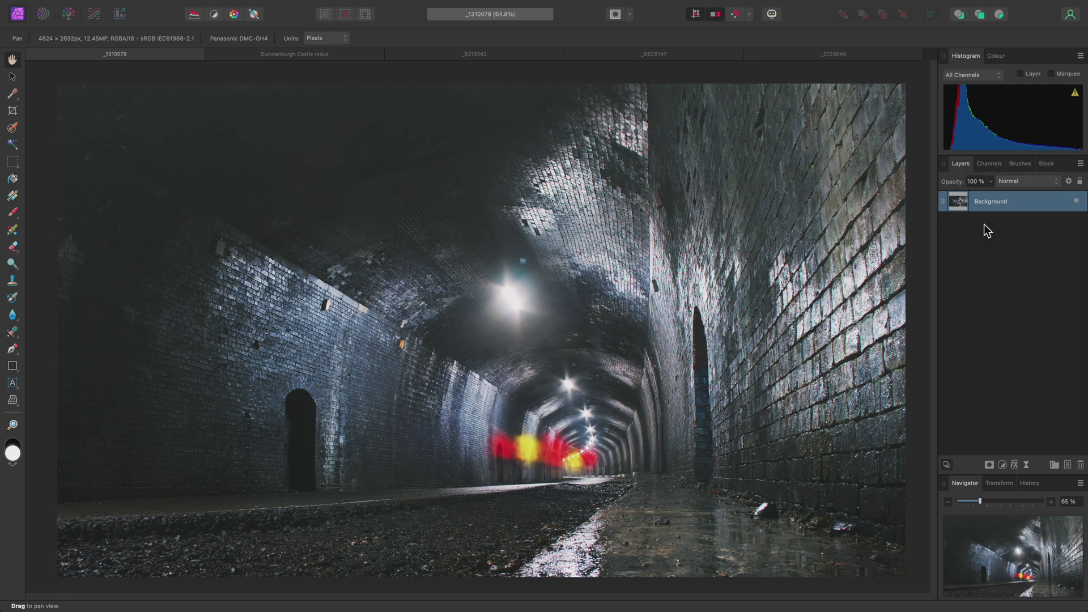
pyautogui.click(247, 7)
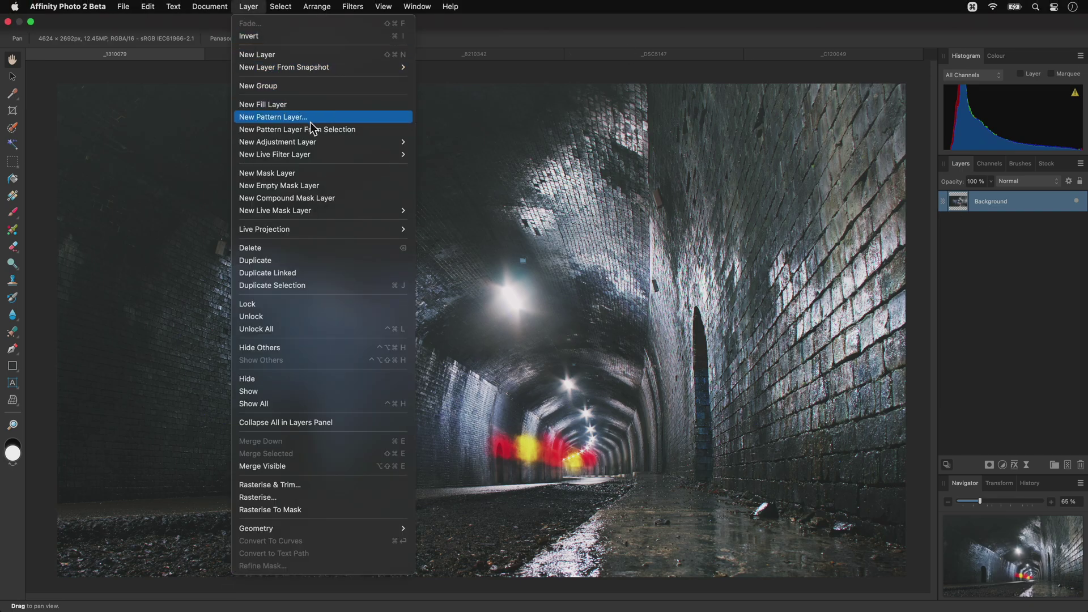
pyautogui.moveTo(311, 142)
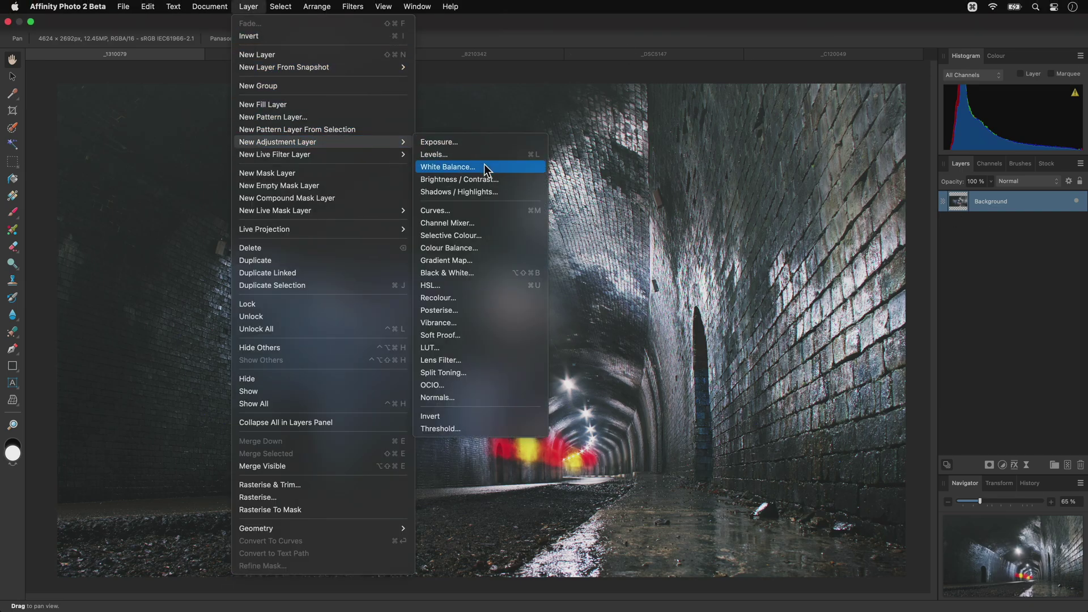
pyautogui.click(484, 167)
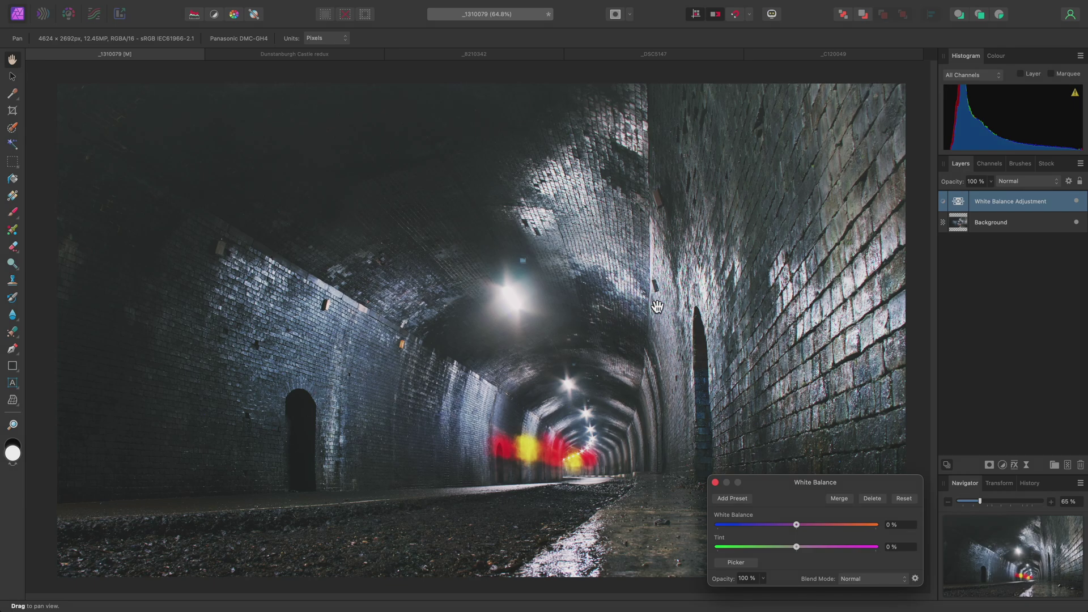
pyautogui.click(988, 164)
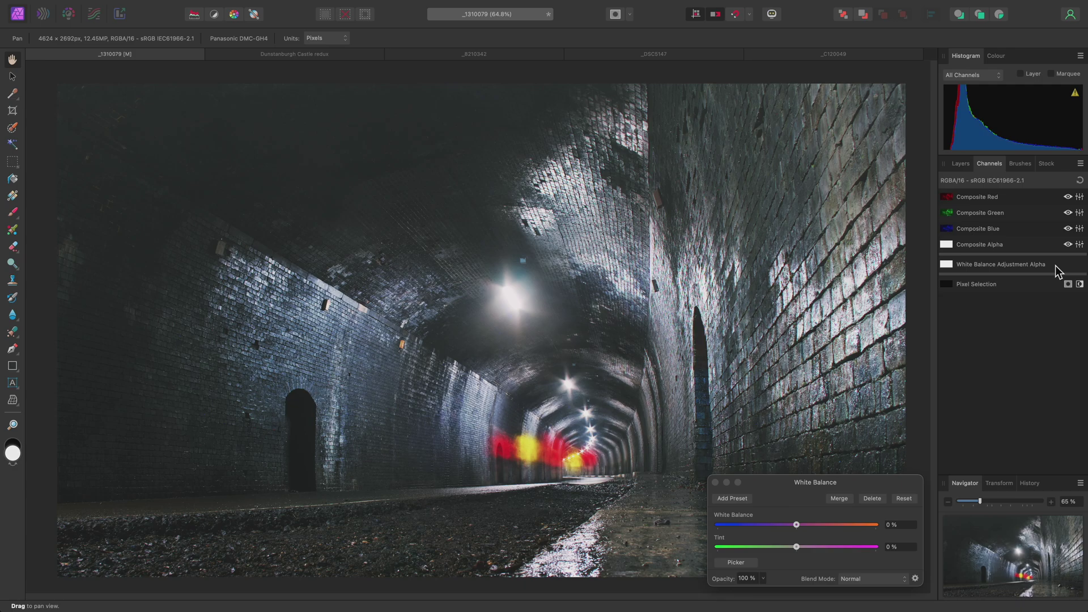
pyautogui.click(872, 496)
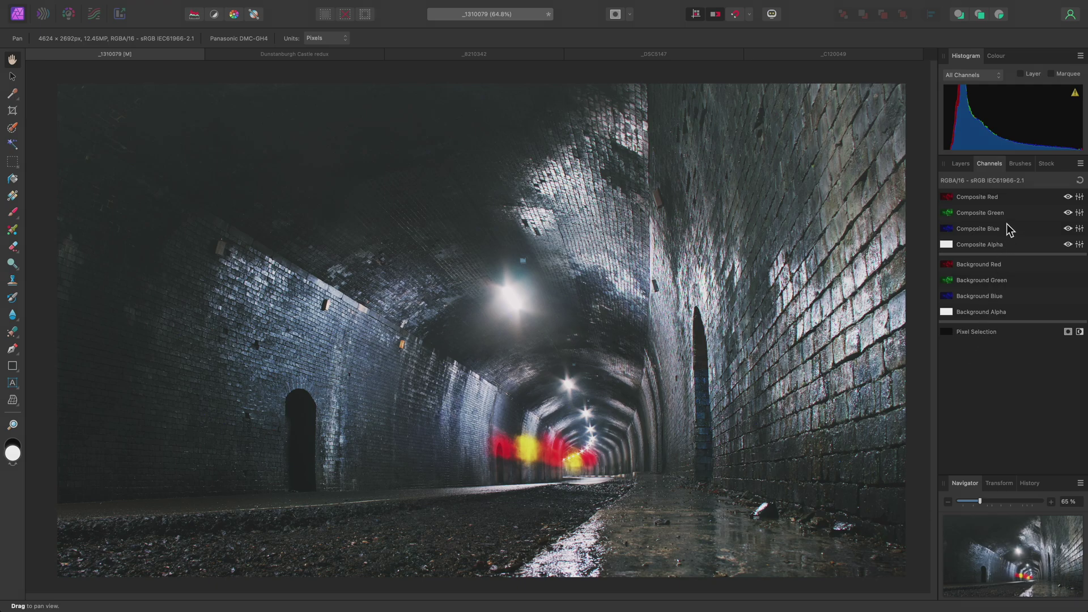
# Preview the red channel alone, reset to full colour, and lock the blue channel against edits
pyautogui.keyDown('alt'); pyautogui.click(1002, 196); pyautogui.keyUp('alt')
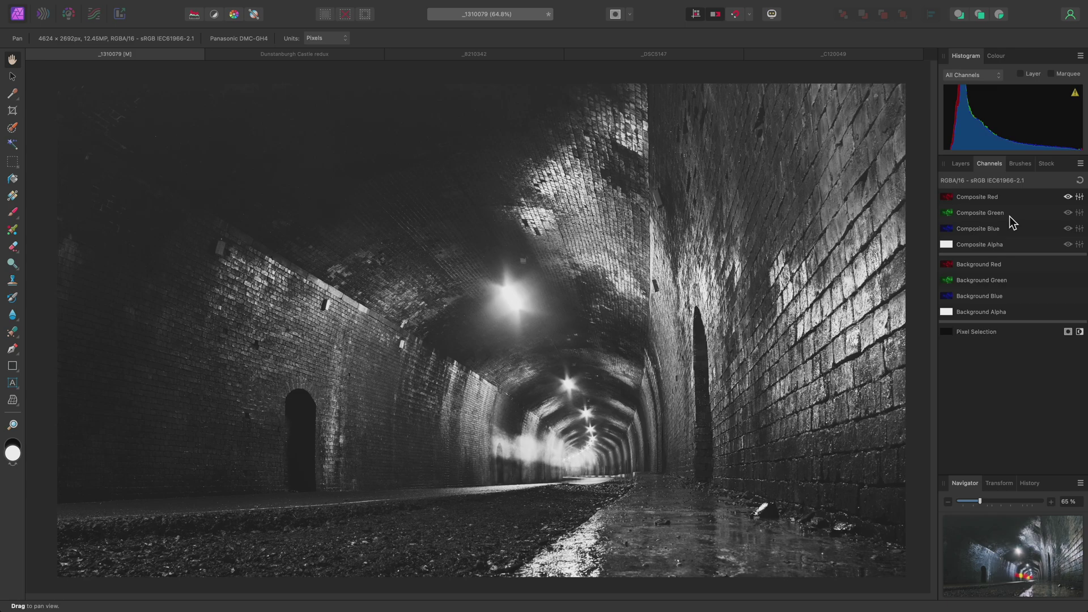
pyautogui.click(1079, 181)
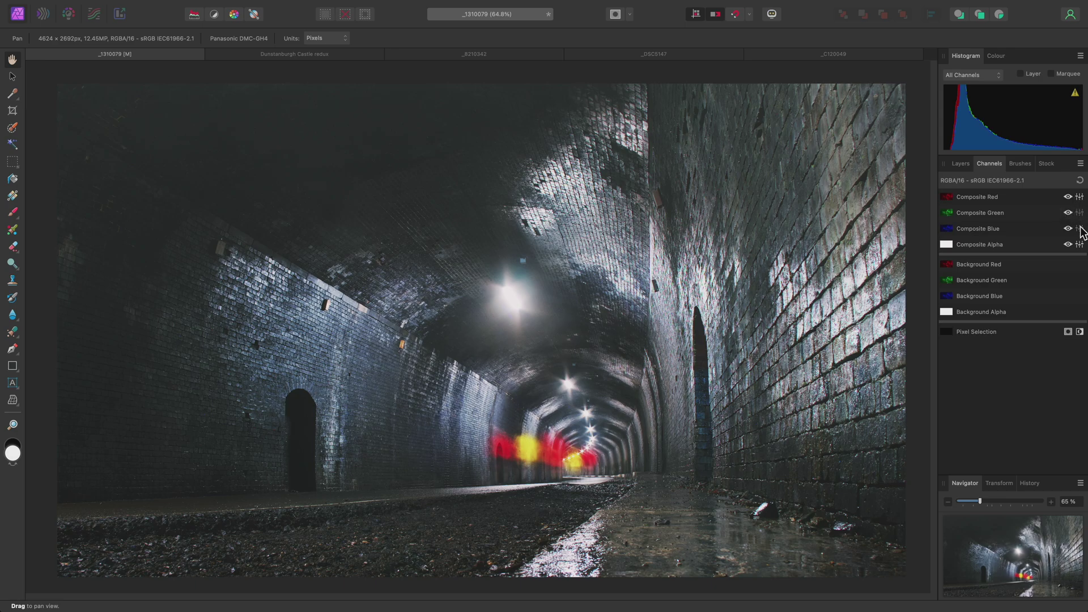
pyautogui.click(1079, 244)
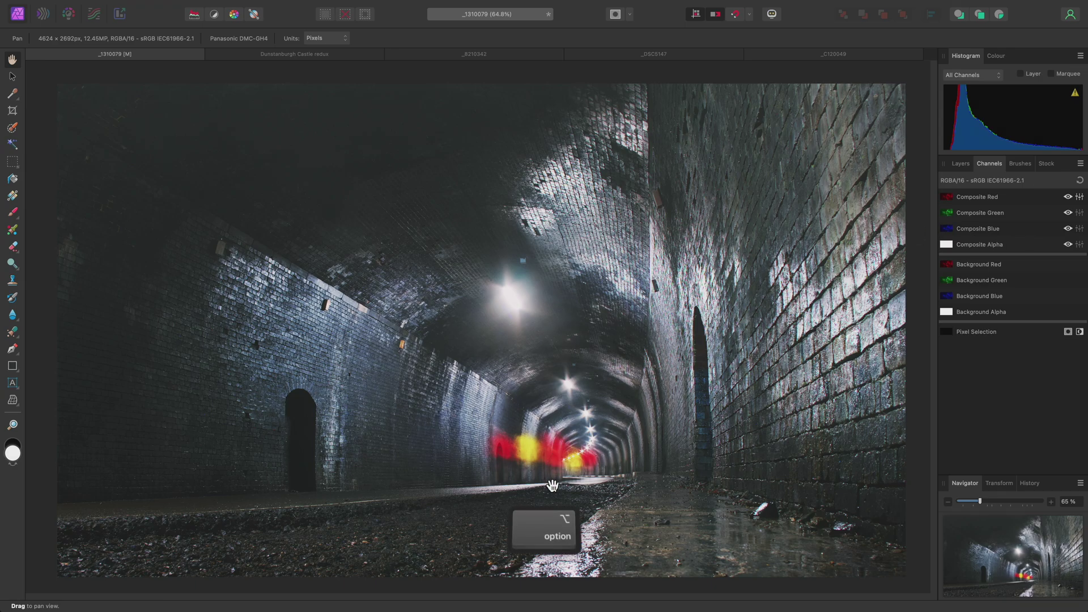
# Zoom to the upper tunnel arch, blur the red channel at 10.4 px, then switch to Dunstanburgh Castle redux
pyautogui.scroll(10, 553, 485)
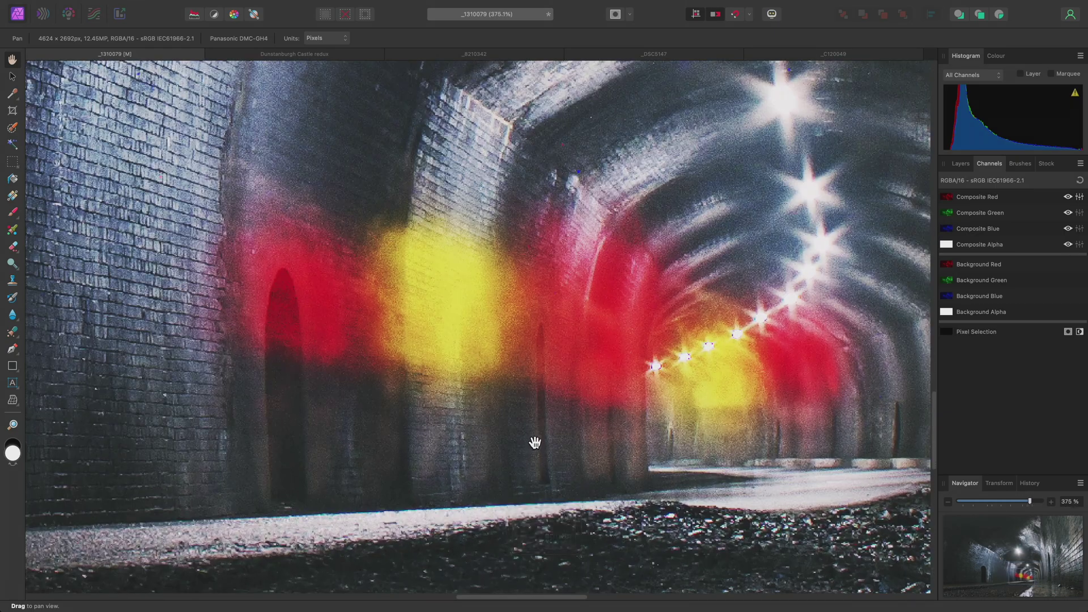
pyautogui.moveTo(535, 442); pyautogui.dragTo(561, 461)
pyautogui.moveTo(517, 199); pyautogui.dragTo(568, 360)
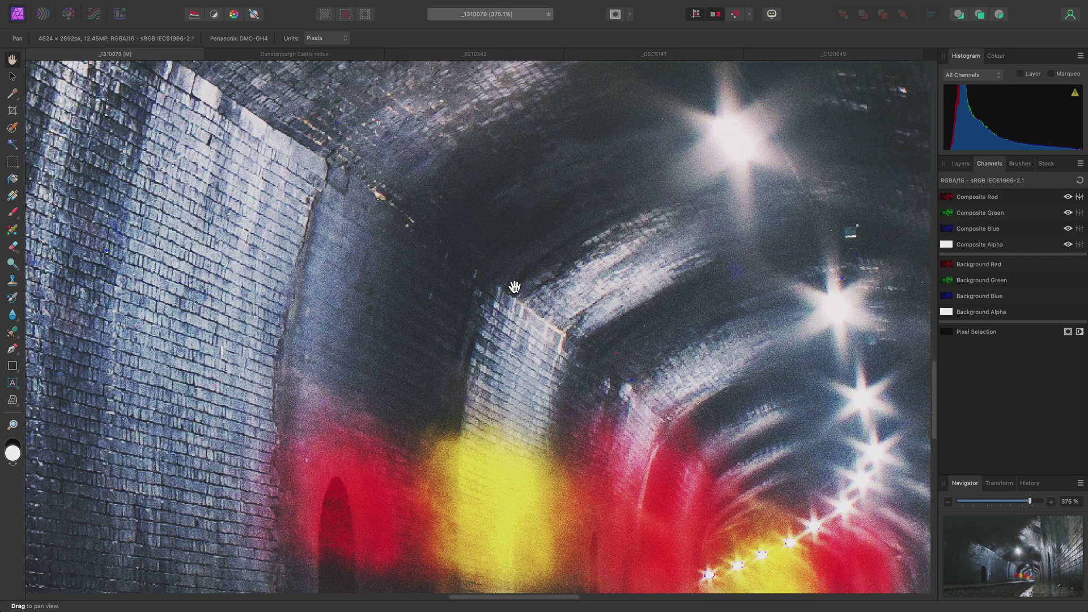
pyautogui.click(352, 7)
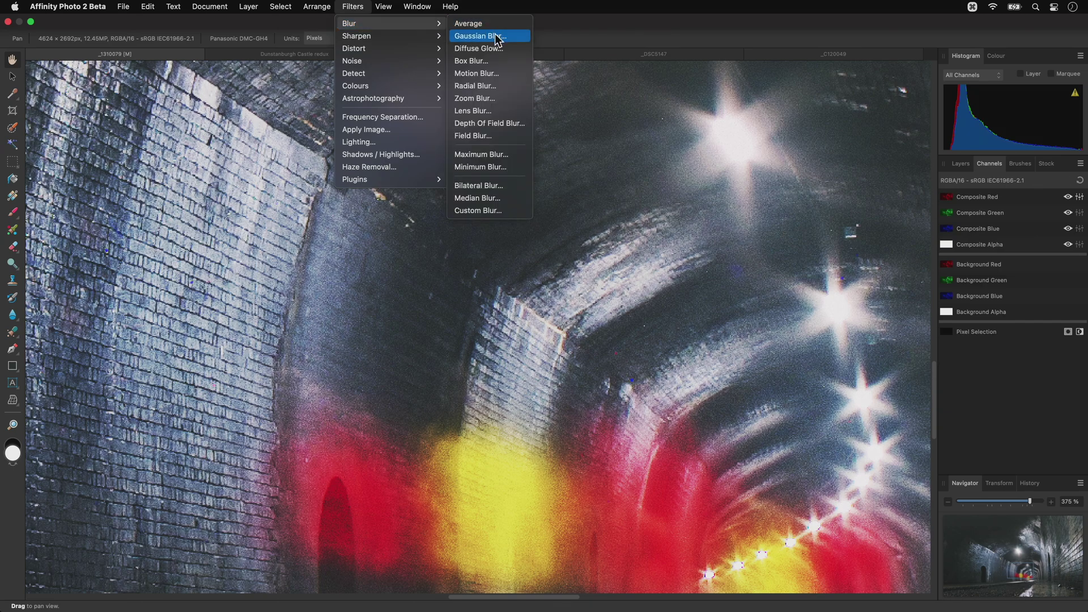
pyautogui.click(494, 34)
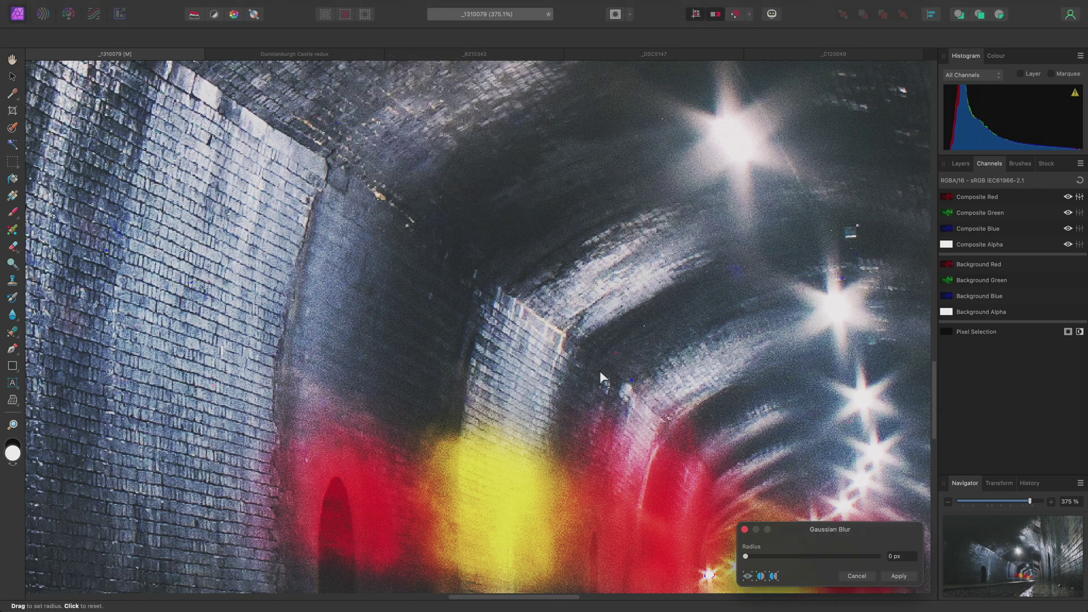
pyautogui.moveTo(745, 555); pyautogui.dragTo(822, 558)
pyautogui.scroll(-5, 674, 417)
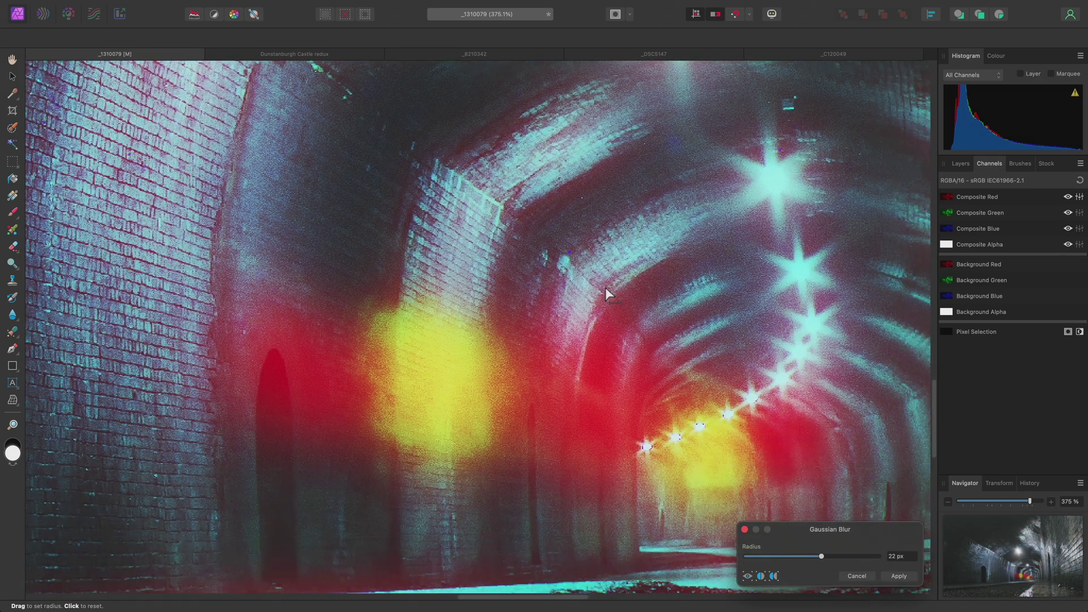
pyautogui.scroll(-5, 603, 410)
pyautogui.hscroll(-3, 603, 410)
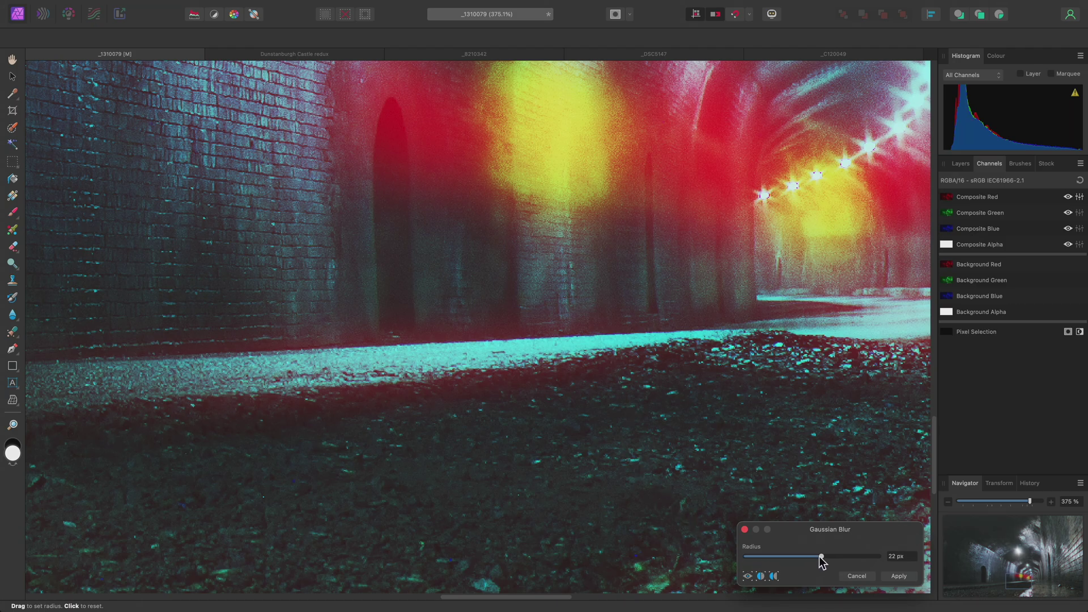
pyautogui.moveTo(821, 557)
pyautogui.mouseDown()
pyautogui.moveTo(769, 558)
pyautogui.moveTo(803, 556)
pyautogui.mouseUp()
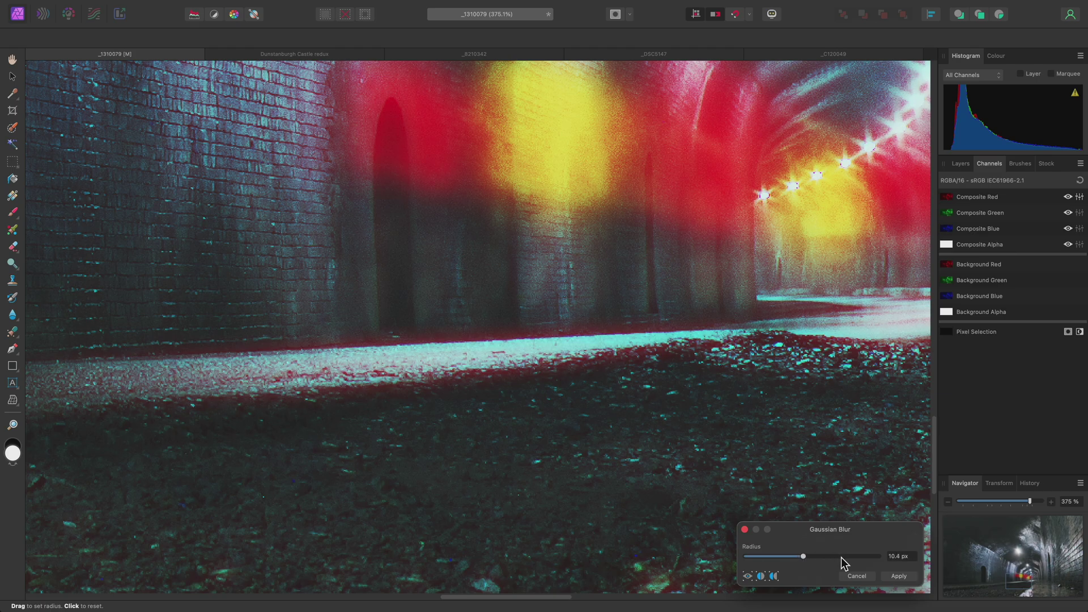
pyautogui.click(887, 577)
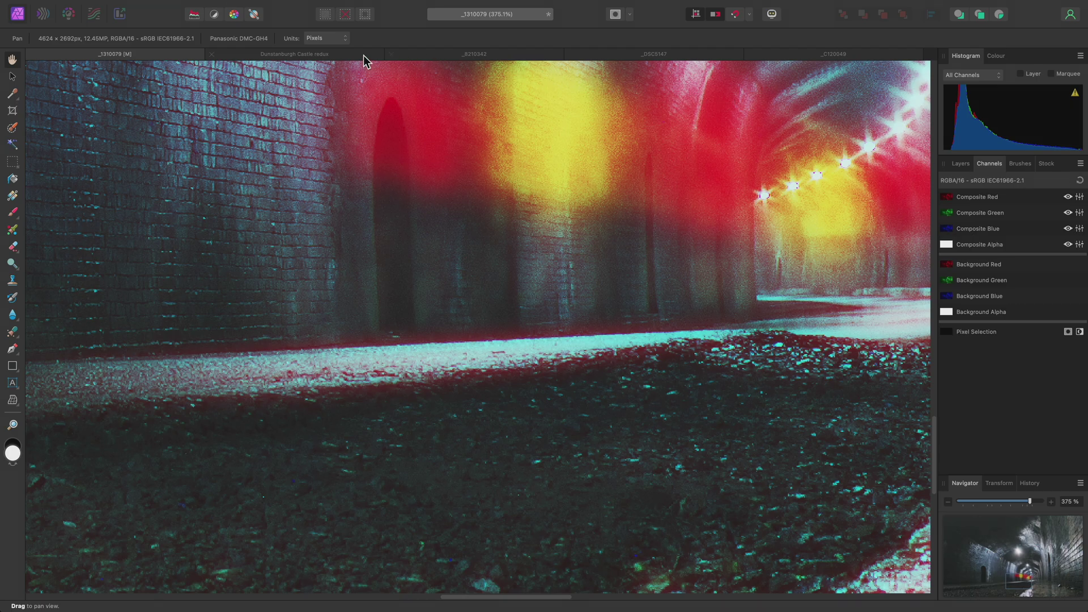
pyautogui.click(349, 54)
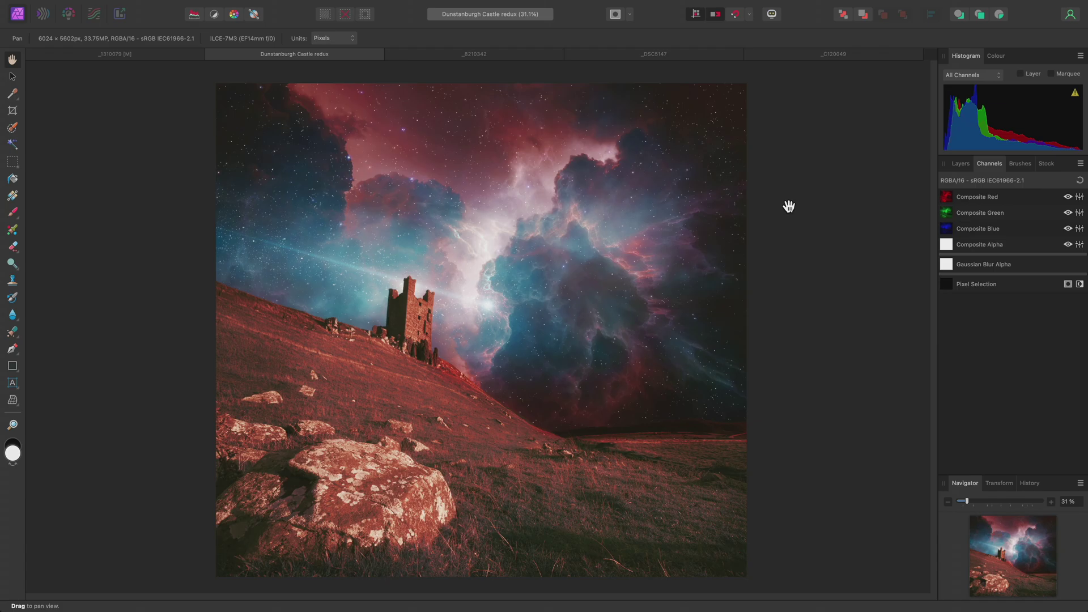
# Load the blue channel as the pixel selection
pyautogui.rightClick(1008, 200)
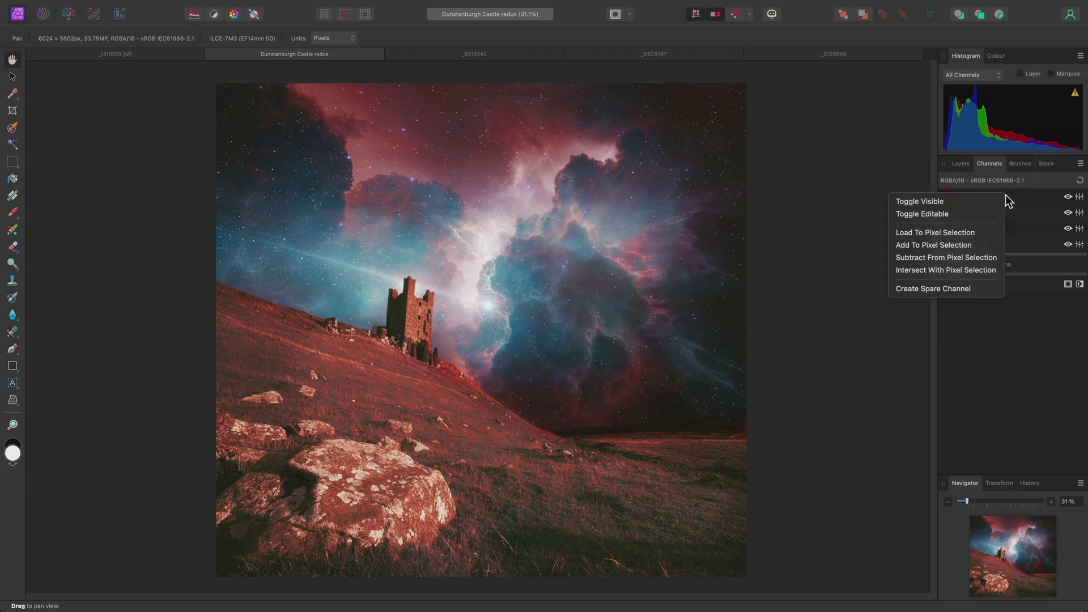
pyautogui.click(1005, 194)
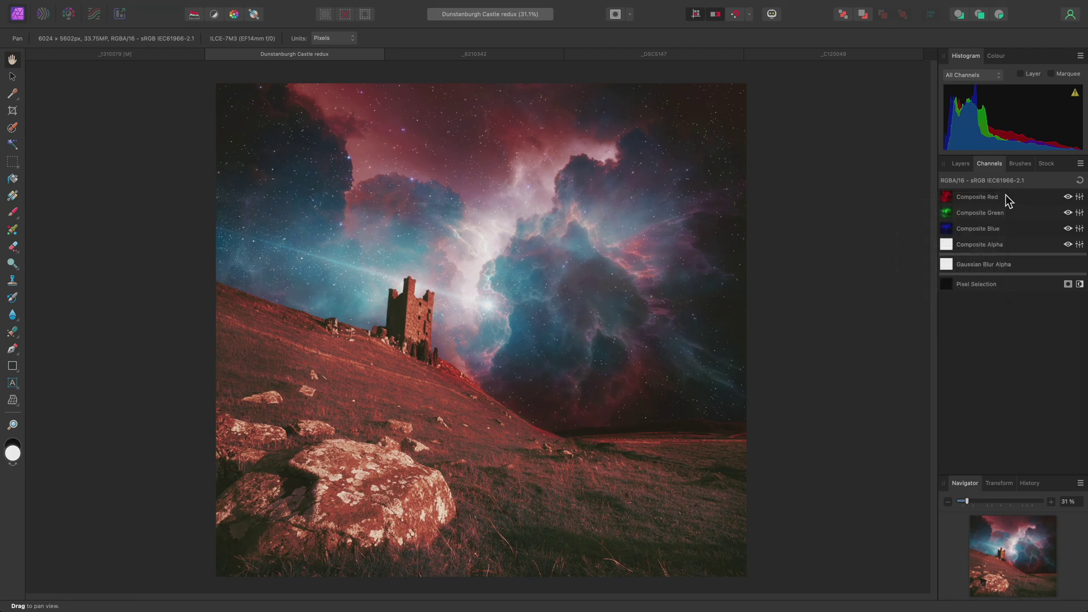
pyautogui.rightClick(1005, 226)
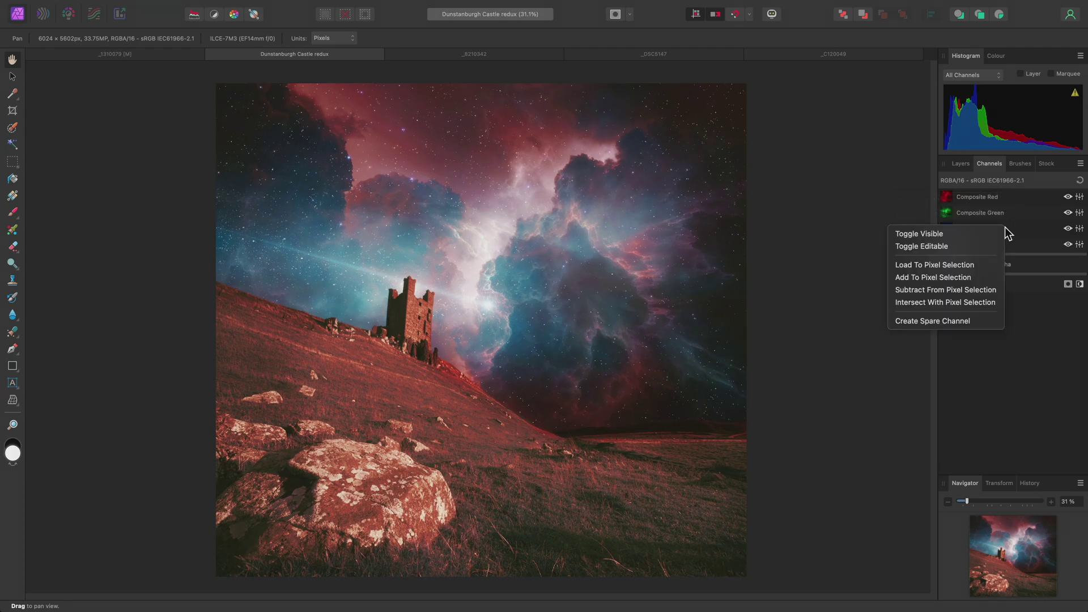
pyautogui.click(985, 265)
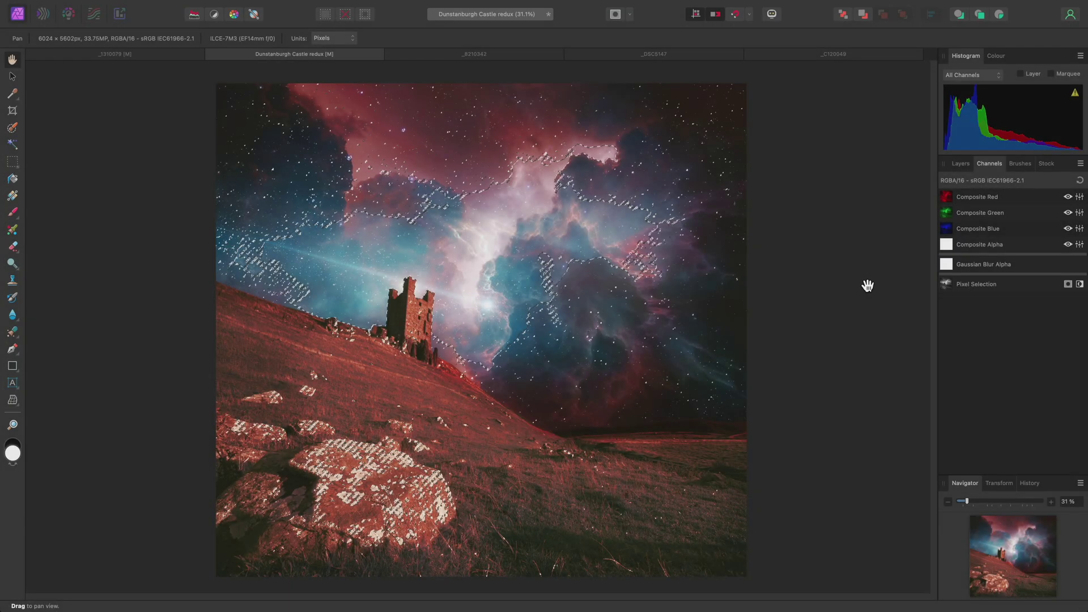
# Subtract the red channel from the selection, then intersect it with the green channel
pyautogui.rightClick(1010, 198)
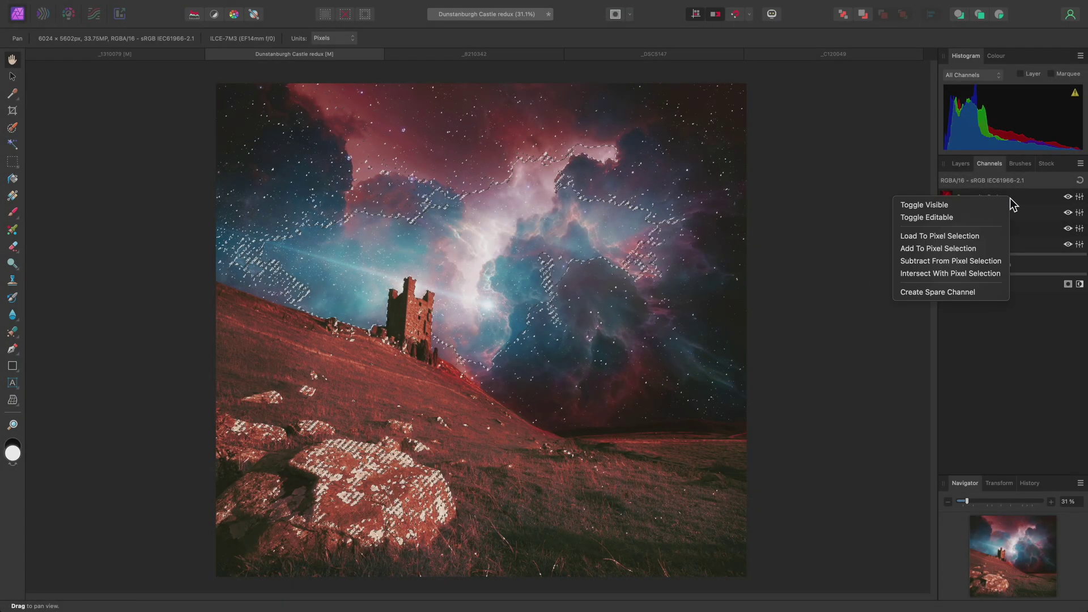
pyautogui.click(983, 261)
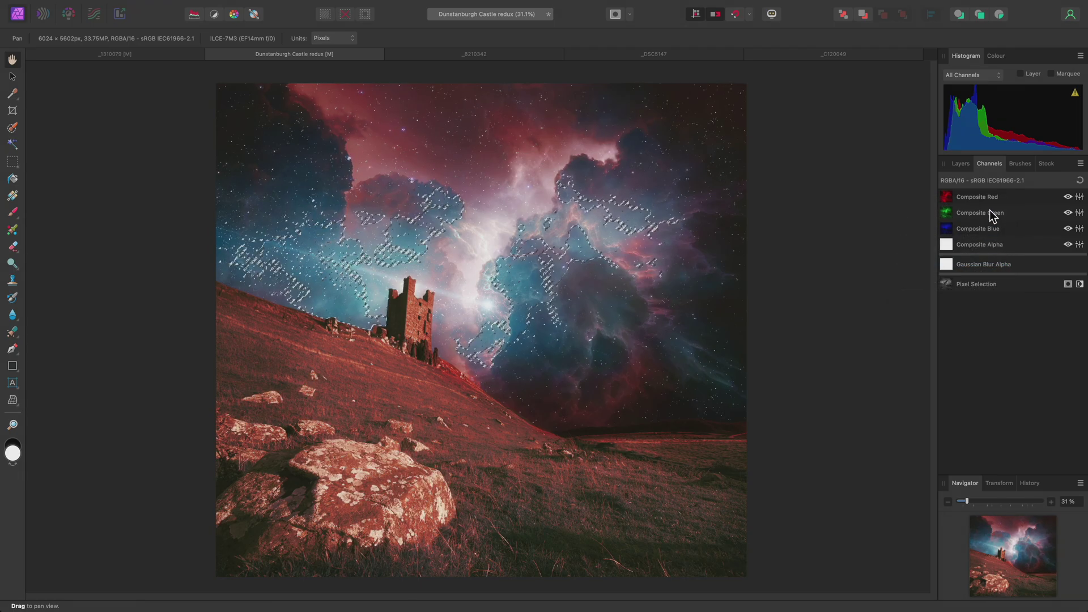
pyautogui.rightClick(1009, 218)
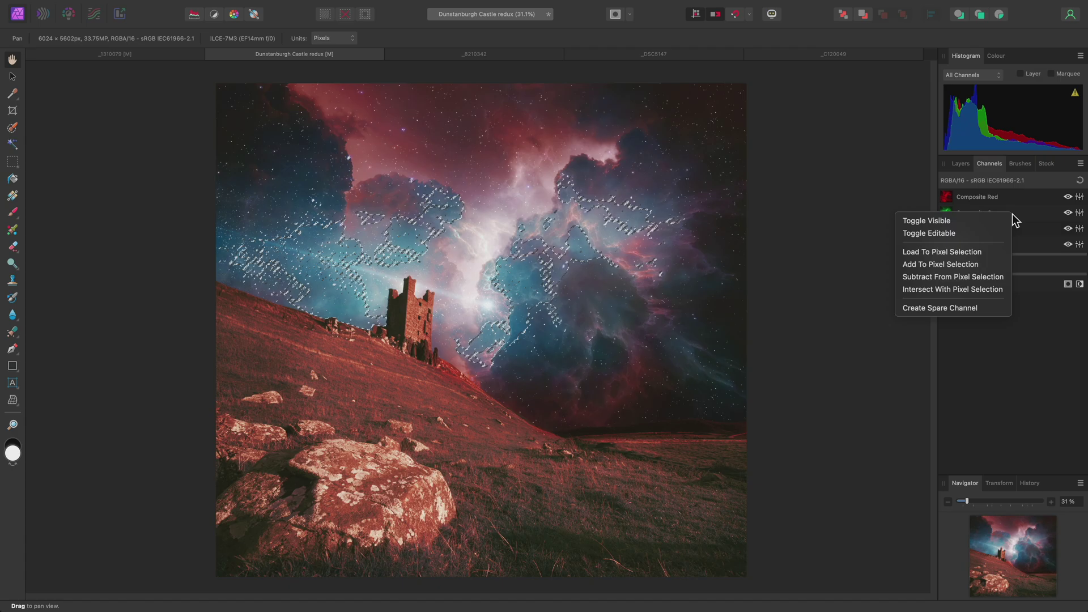
pyautogui.click(993, 289)
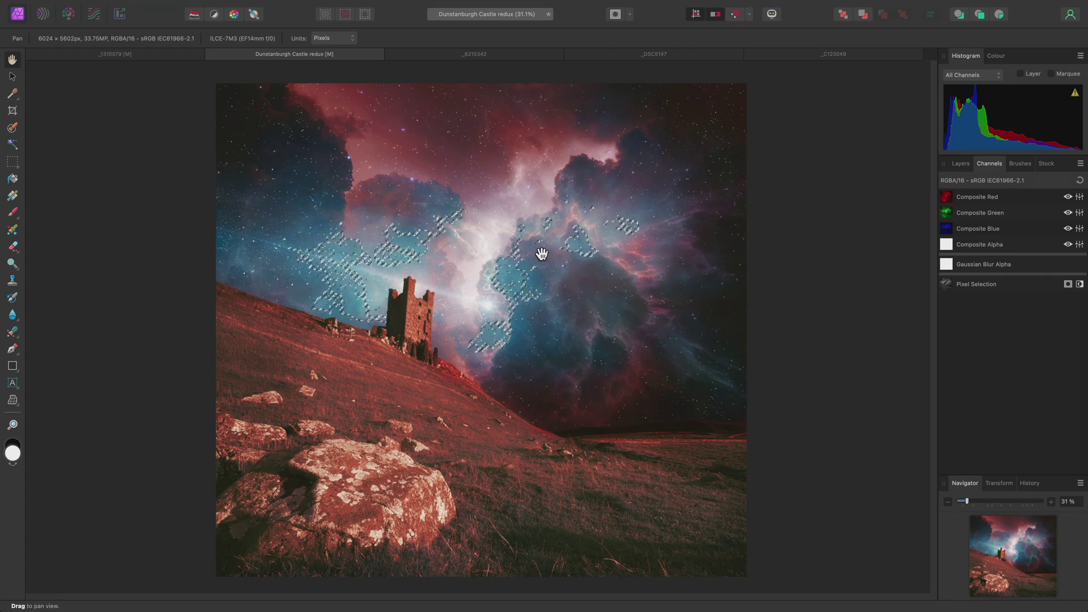
# Add a Curves adjustment, deselect, and shape an S-curve lifting midtones and pulling shadows down
pyautogui.press('super+m')
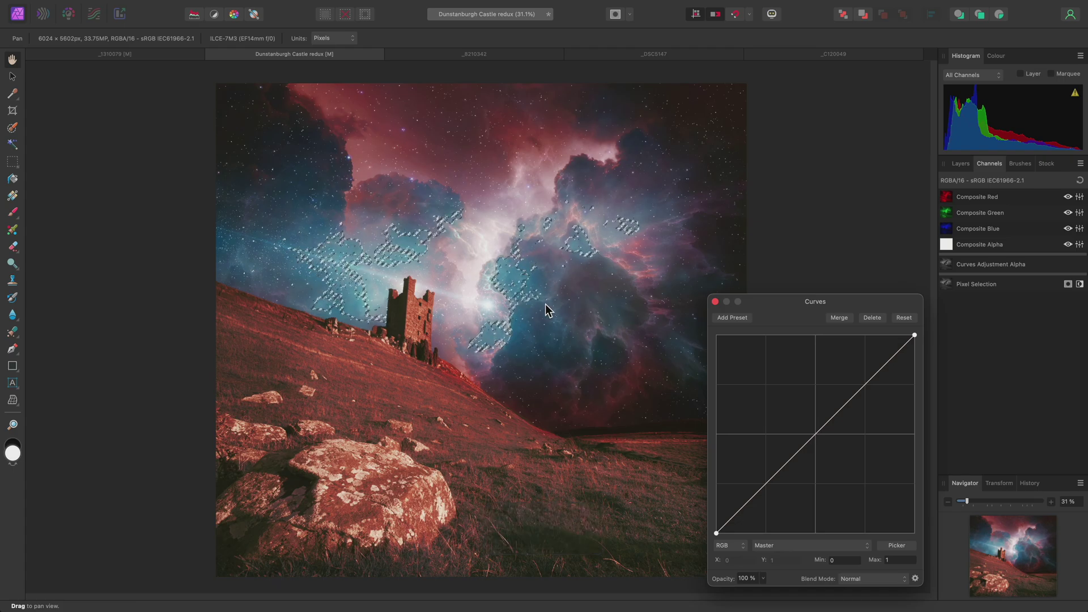
pyautogui.press('super+d')
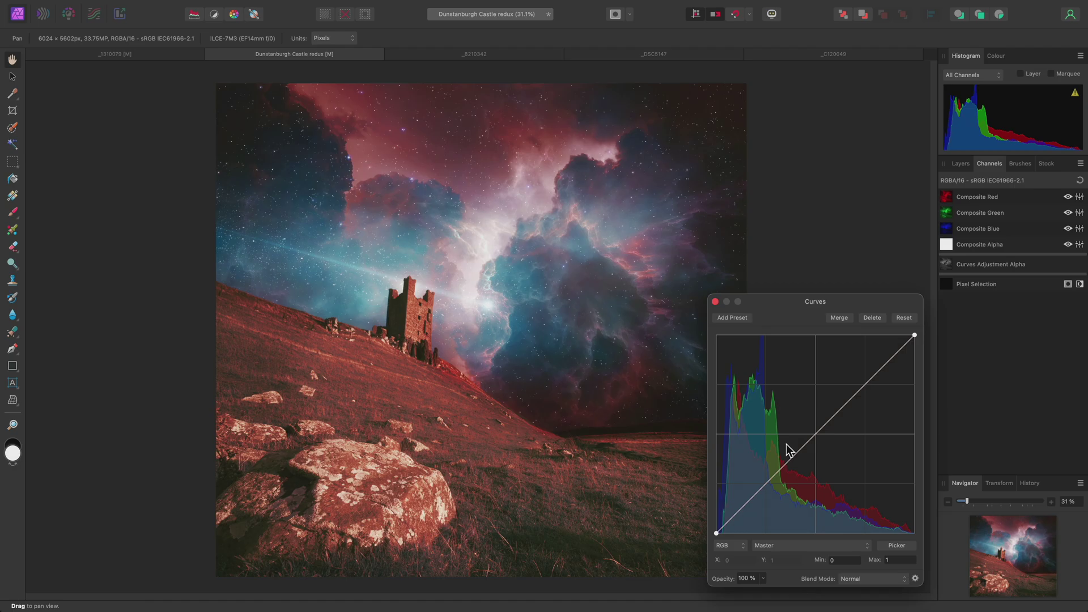
pyautogui.moveTo(814, 435); pyautogui.dragTo(816, 388)
pyautogui.click(743, 491)
pyautogui.moveTo(743, 490); pyautogui.dragTo(742, 511)
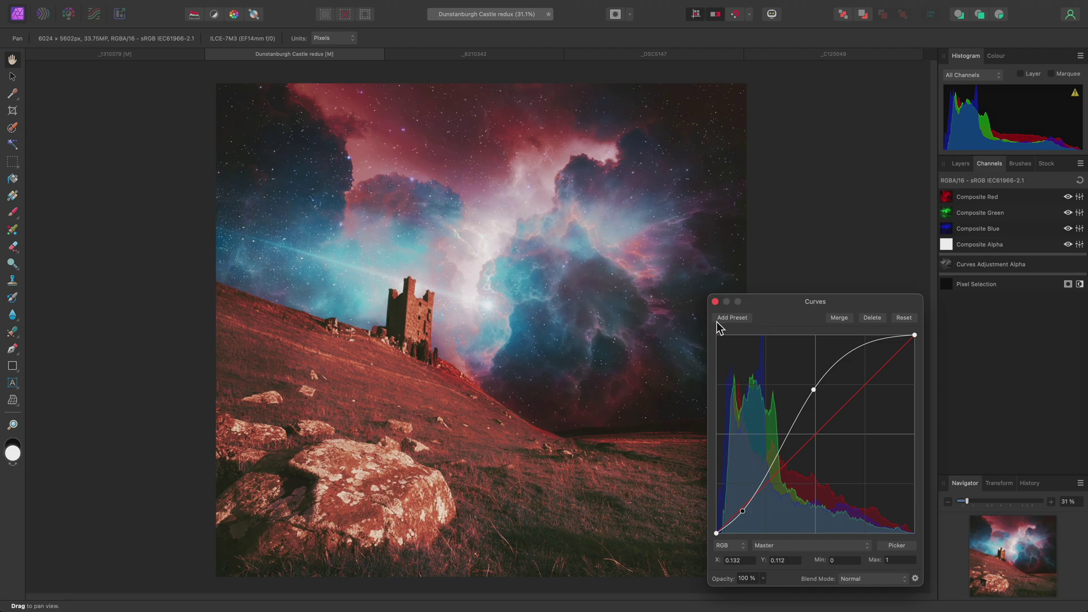
pyautogui.click(715, 302)
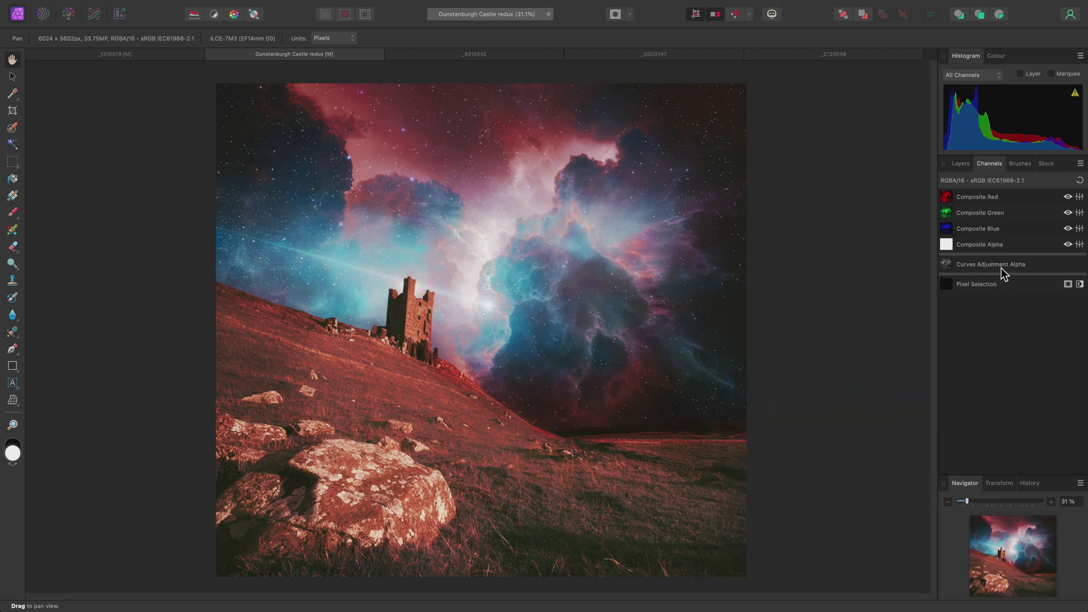
# Save the Curves adjustment's mask as a new spare channel
pyautogui.rightClick(1032, 264)
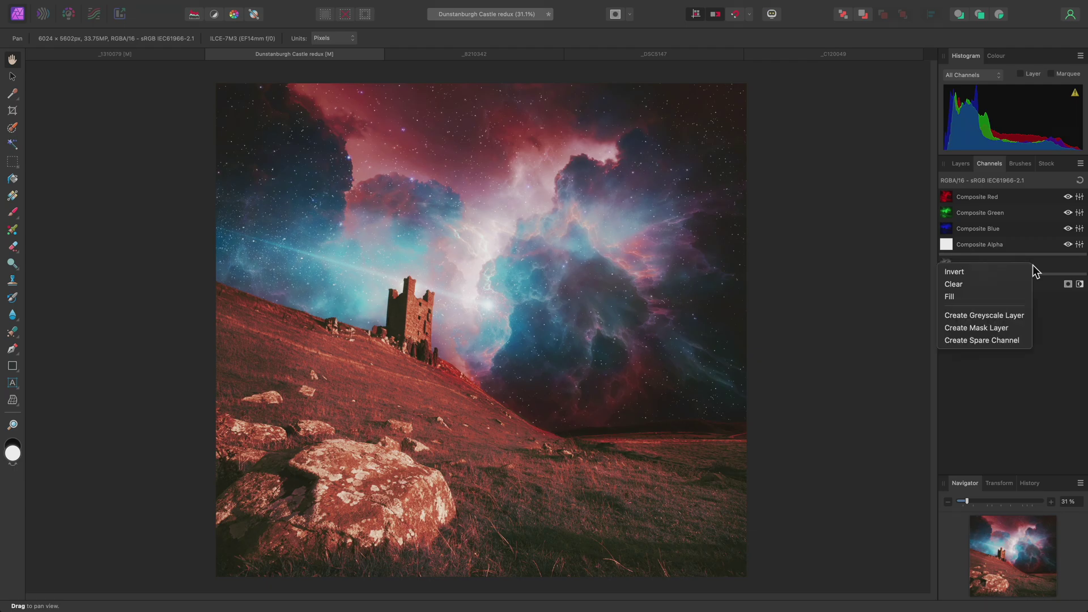
pyautogui.click(1016, 341)
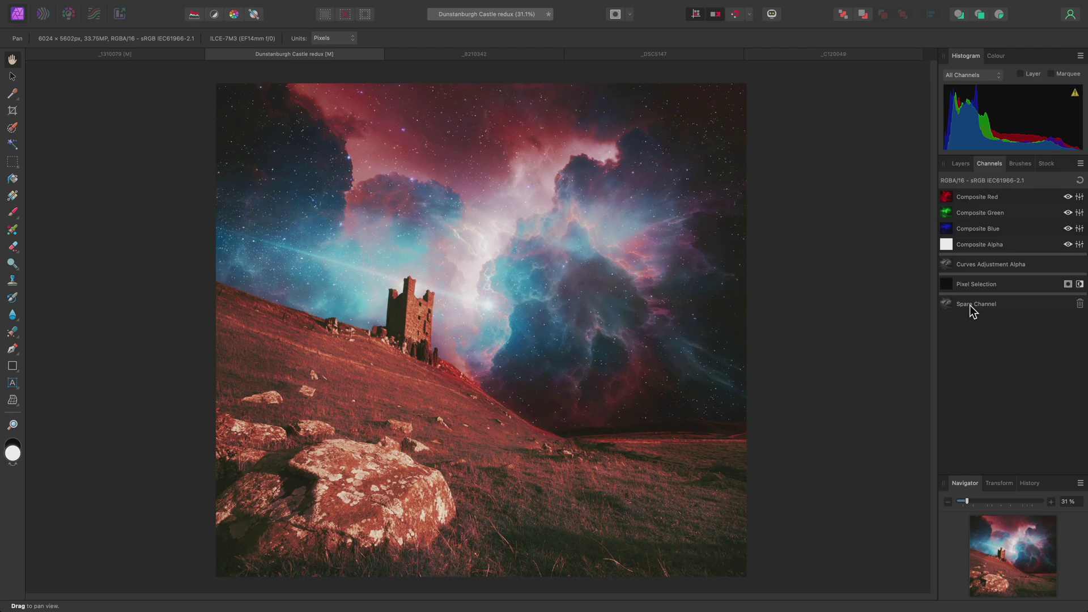
pyautogui.rightClick(969, 304)
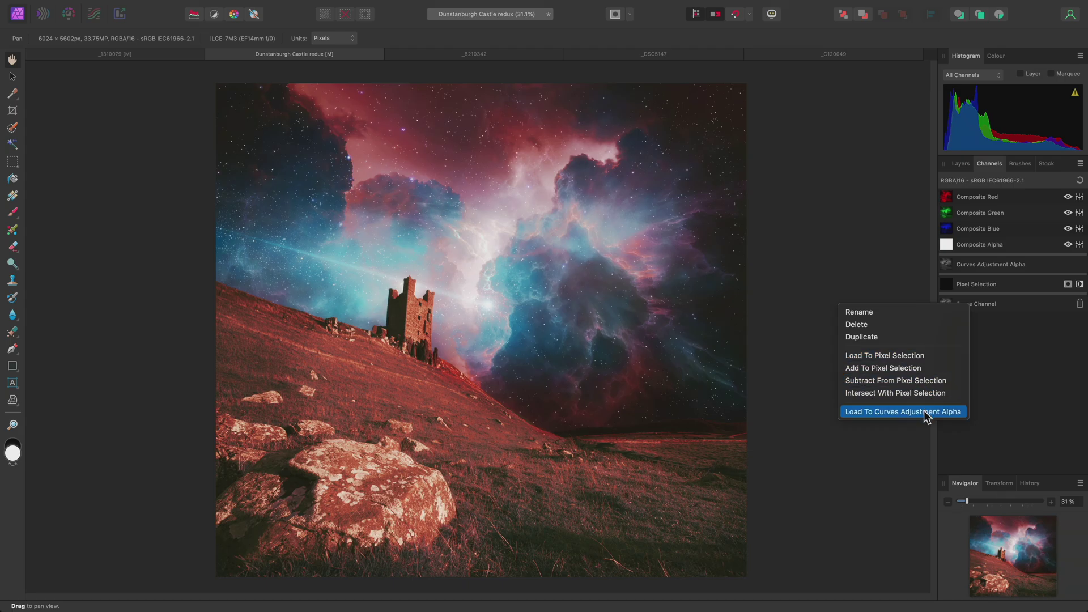
pyautogui.click(995, 350)
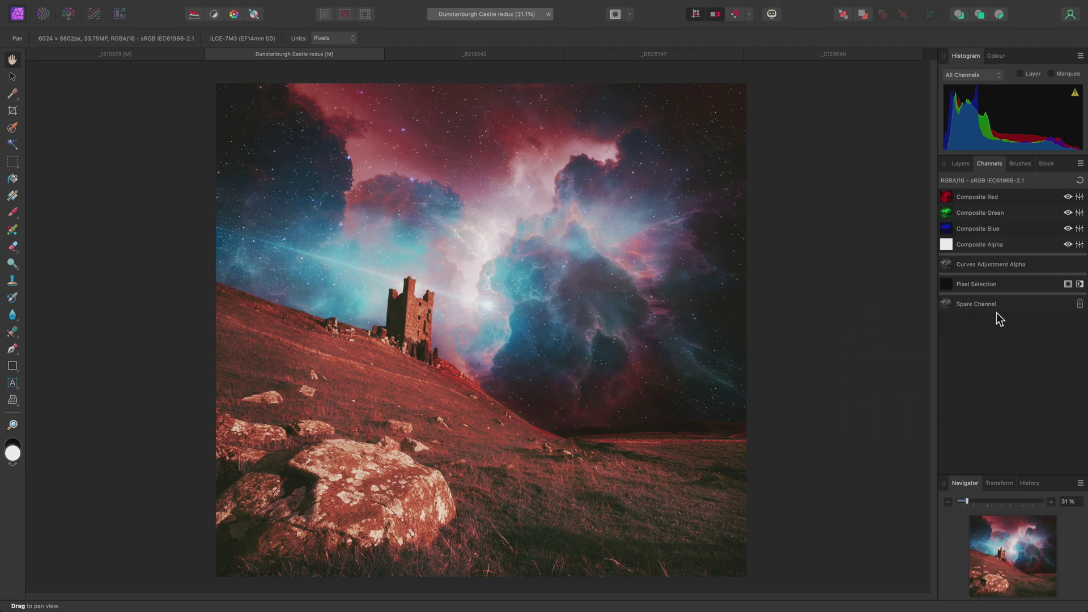
# Fill the Curves mask, then restore it by loading the spare channel back into it
pyautogui.rightClick(1003, 271)
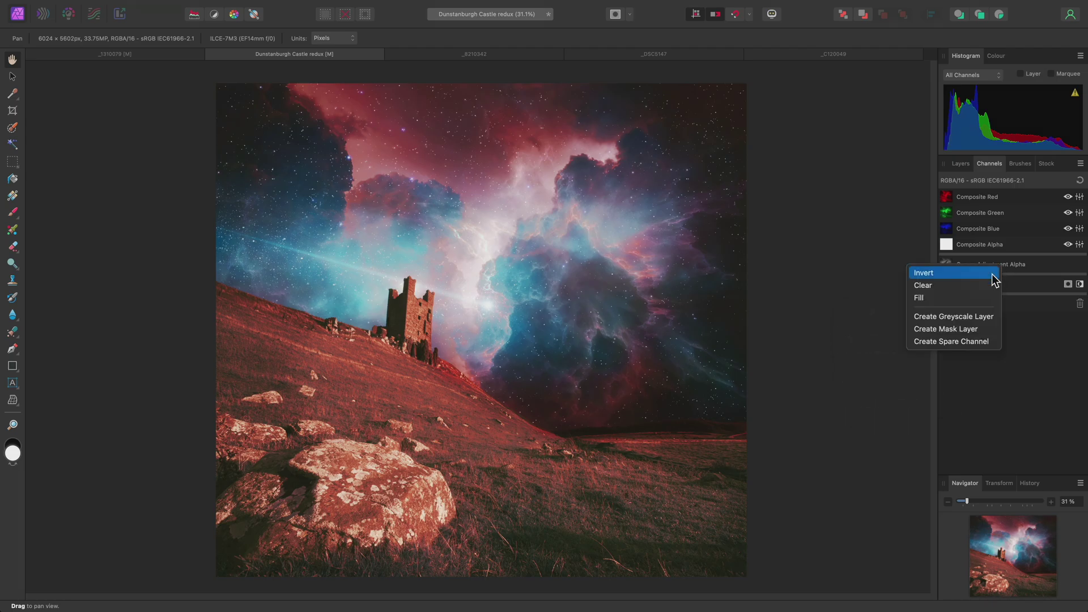
pyautogui.click(982, 296)
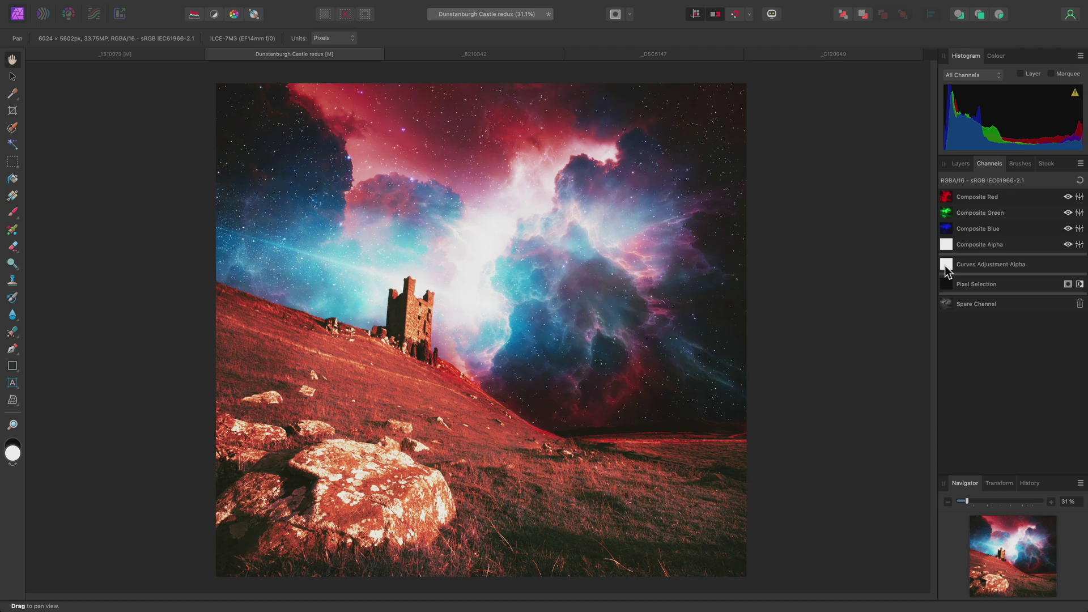
pyautogui.rightClick(1016, 306)
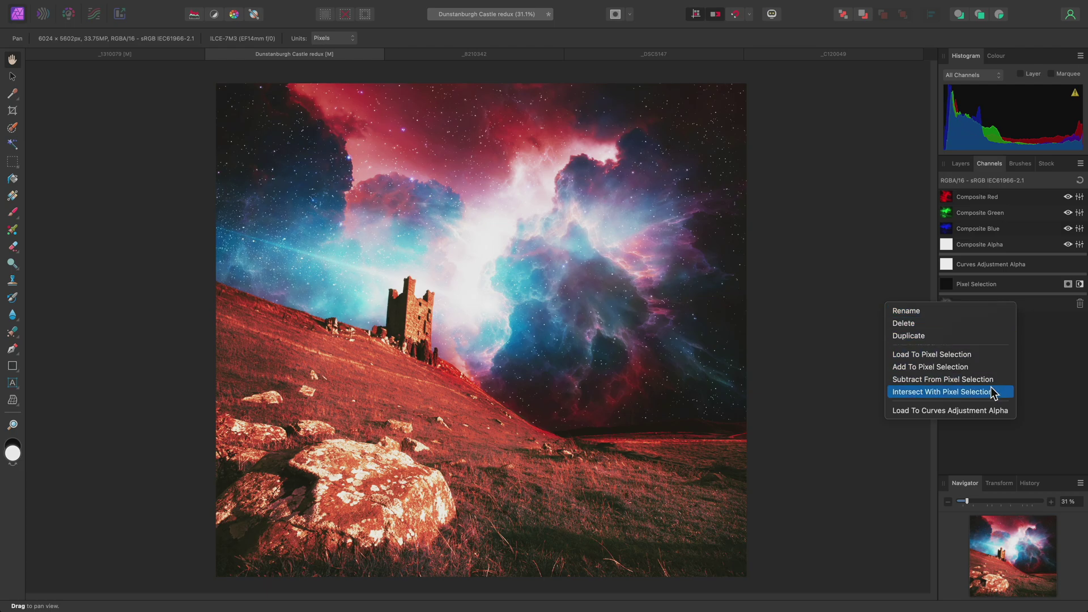
pyautogui.click(1008, 411)
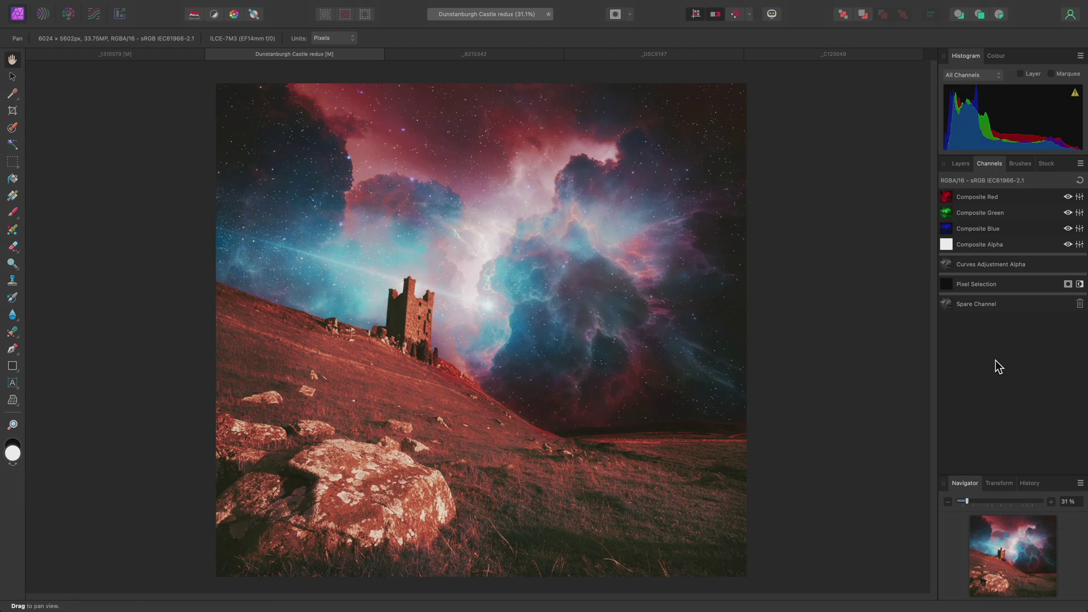
# Open the _8210342 blue tit photo and paint a selection over the bird with an enlarged Selection Brush
pyautogui.click(530, 55)
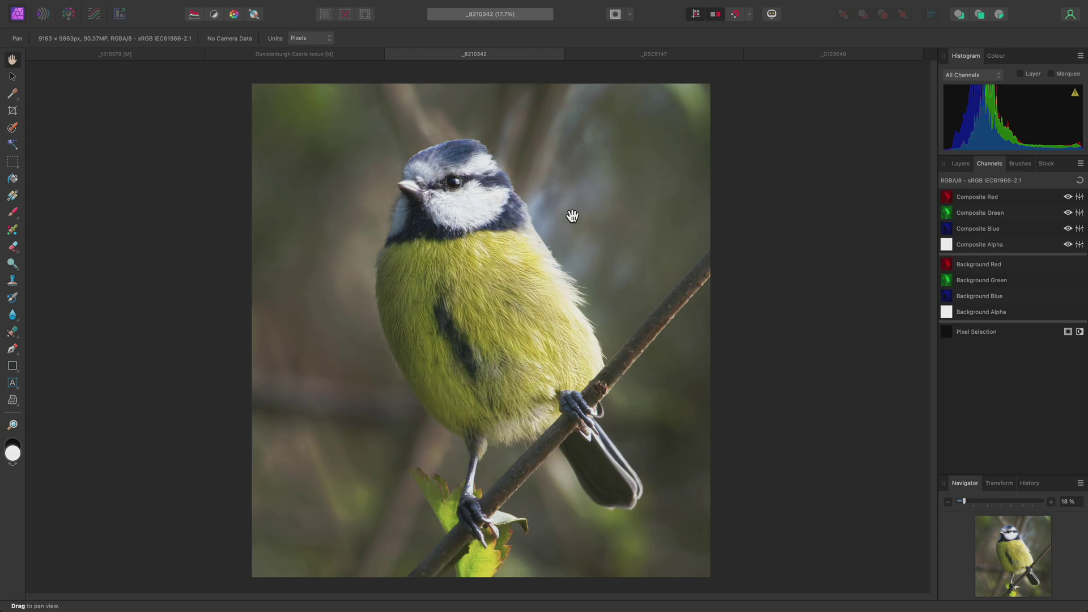
pyautogui.click(12, 128)
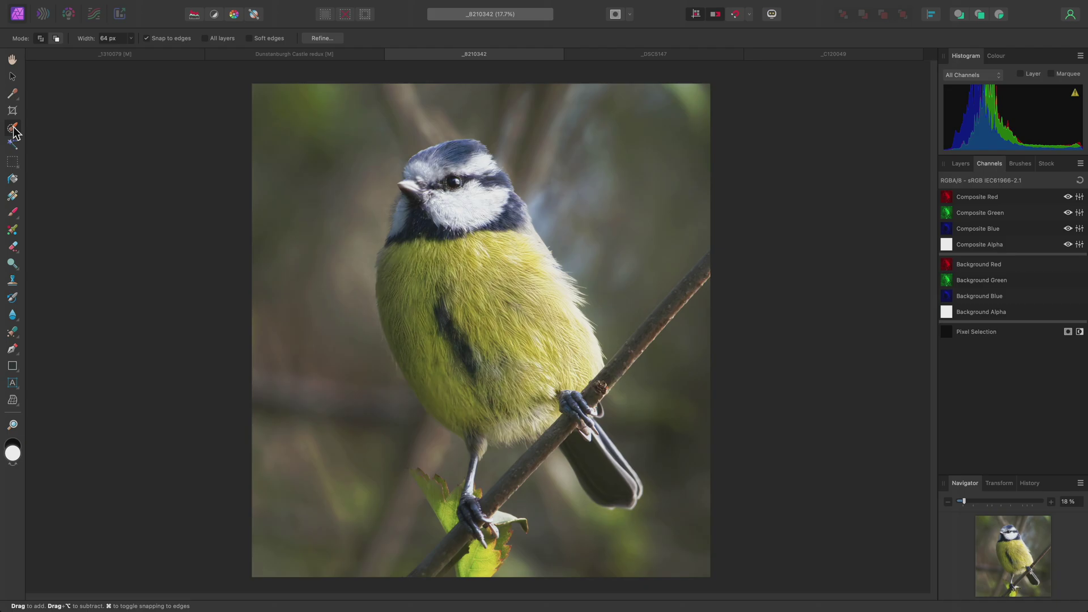
pyautogui.press(']')
pyautogui.press(']')
pyautogui.press(']')
pyautogui.press(']')
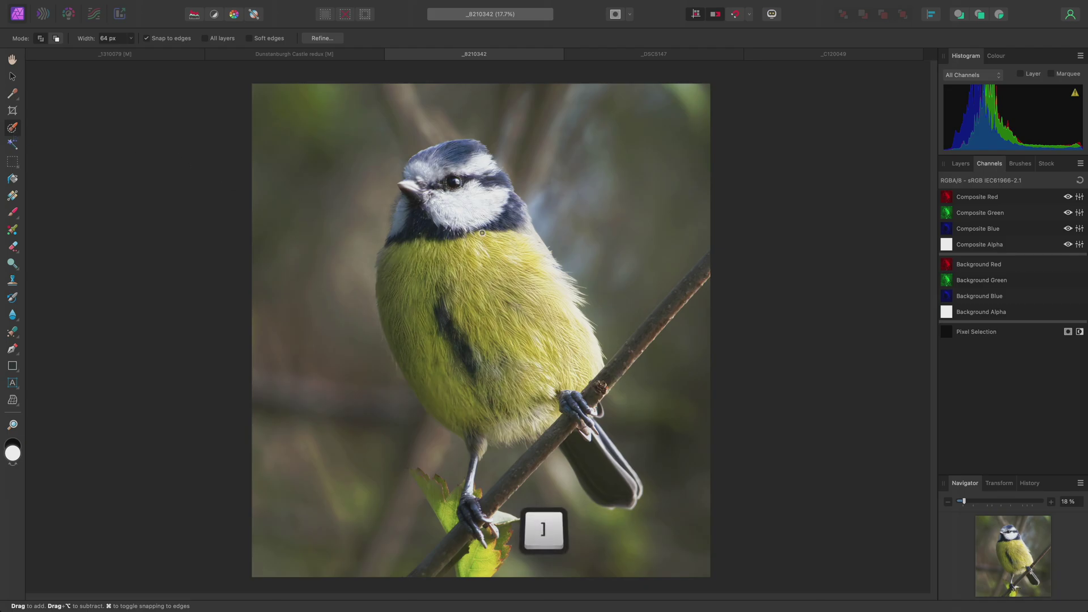
pyautogui.press(']')
pyautogui.press(']')
pyautogui.moveTo(459, 181)
pyautogui.mouseDown()
pyautogui.moveTo(487, 201)
pyautogui.moveTo(450, 164)
pyautogui.moveTo(438, 182)
pyautogui.moveTo(477, 192)
pyautogui.moveTo(494, 182)
pyautogui.moveTo(565, 366)
pyautogui.moveTo(535, 404)
pyautogui.moveTo(494, 412)
pyautogui.moveTo(459, 402)
pyautogui.moveTo(431, 356)
pyautogui.moveTo(498, 331)
pyautogui.moveTo(440, 284)
pyautogui.moveTo(403, 297)
pyautogui.moveTo(410, 219)
pyautogui.moveTo(413, 345)
pyautogui.moveTo(478, 432)
pyautogui.mouseUp()
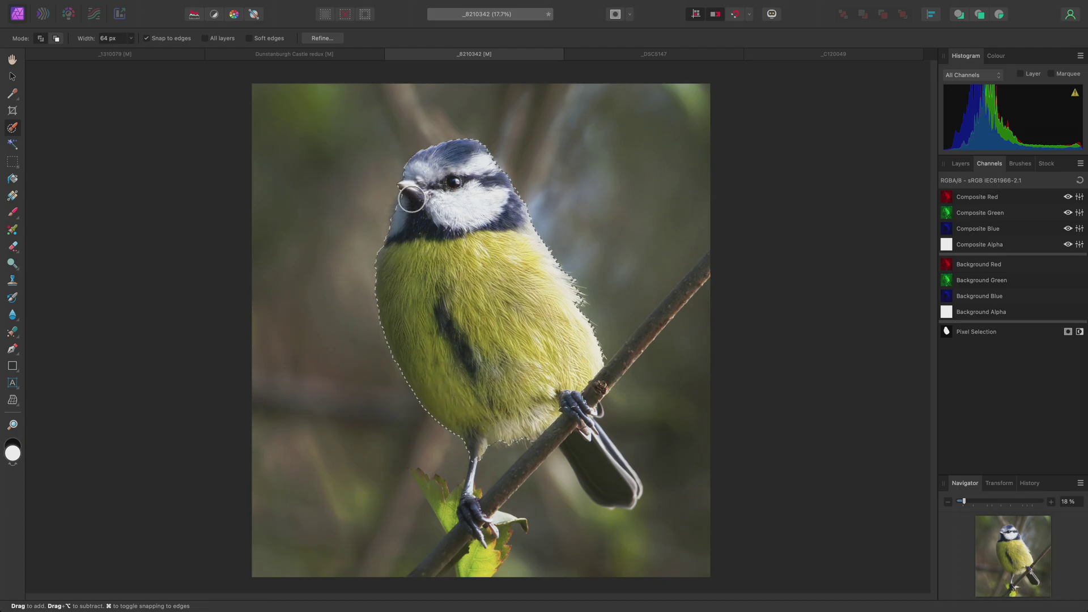
# Refine the bird selection with matte edges at 10% border width and apply it
pyautogui.click(320, 38)
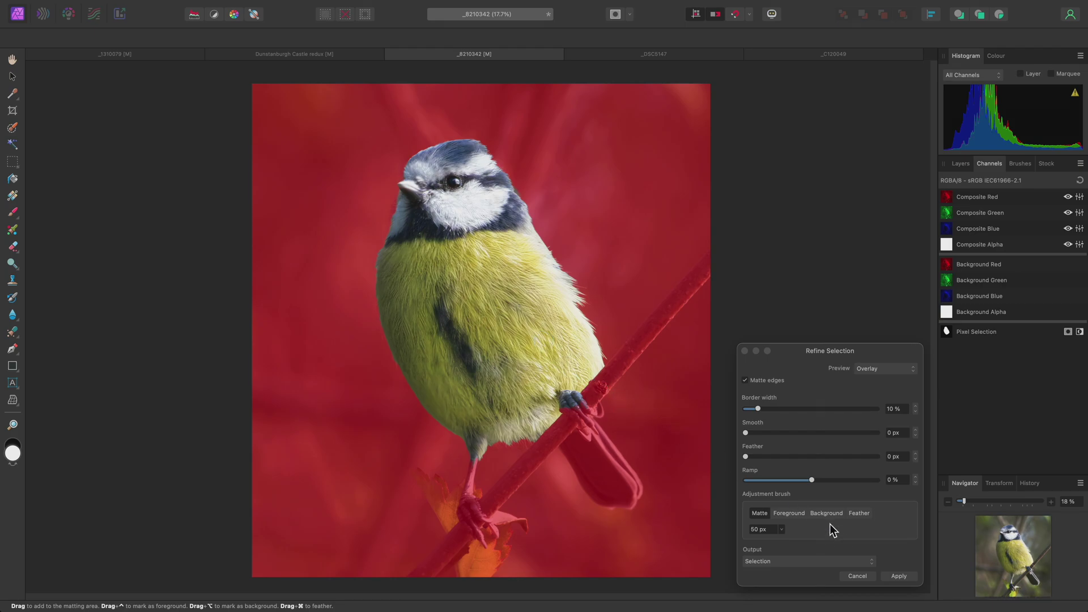
pyautogui.click(896, 576)
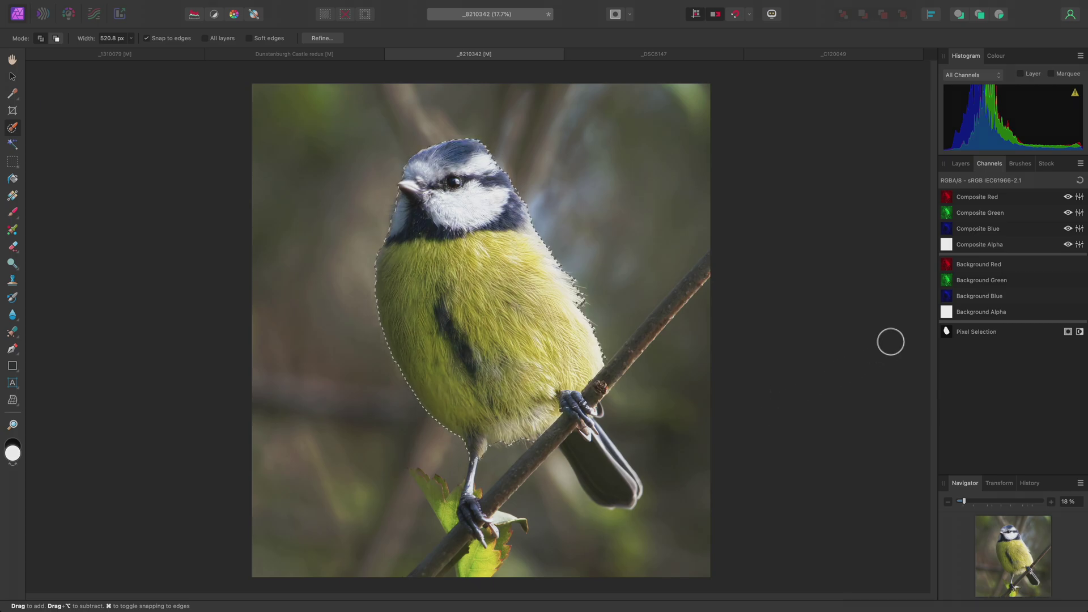
# Store the bird selection as a spare channel and rename it 'Foreground'
pyautogui.rightClick(947, 332)
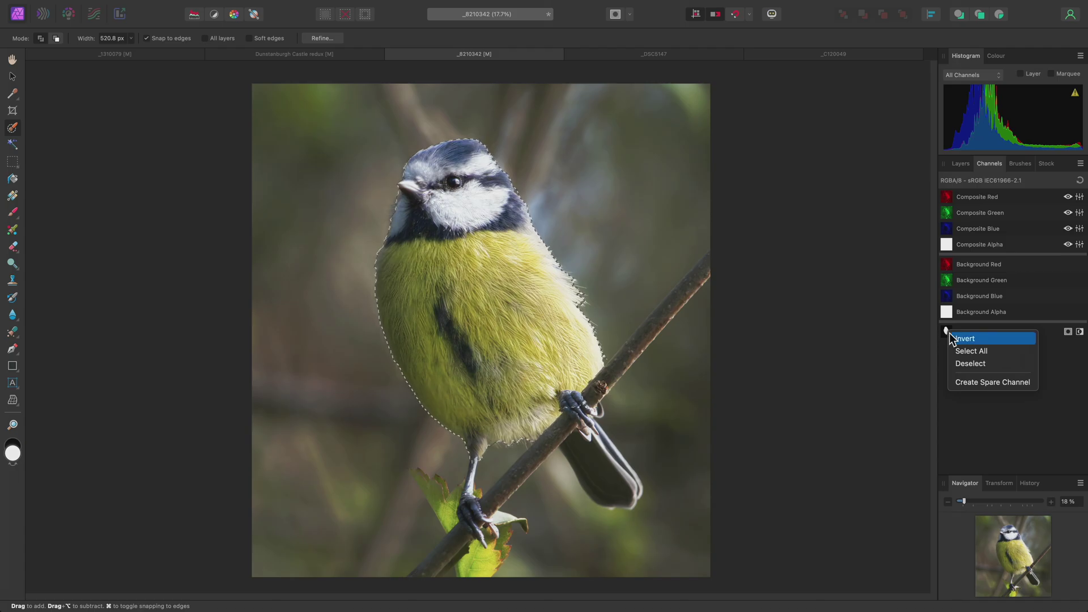
pyautogui.click(1005, 386)
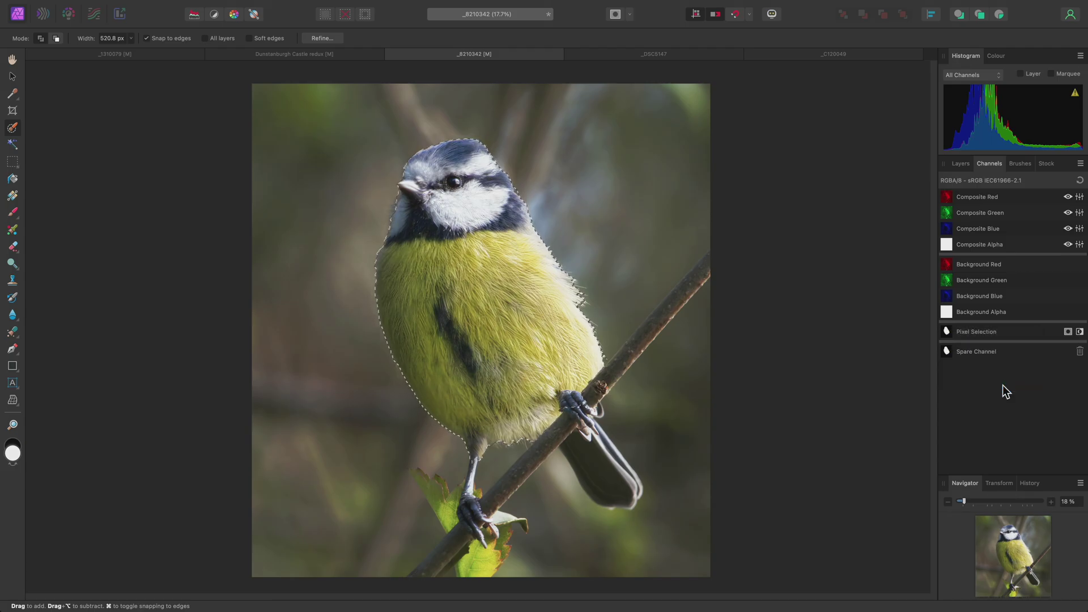
pyautogui.rightClick(950, 352)
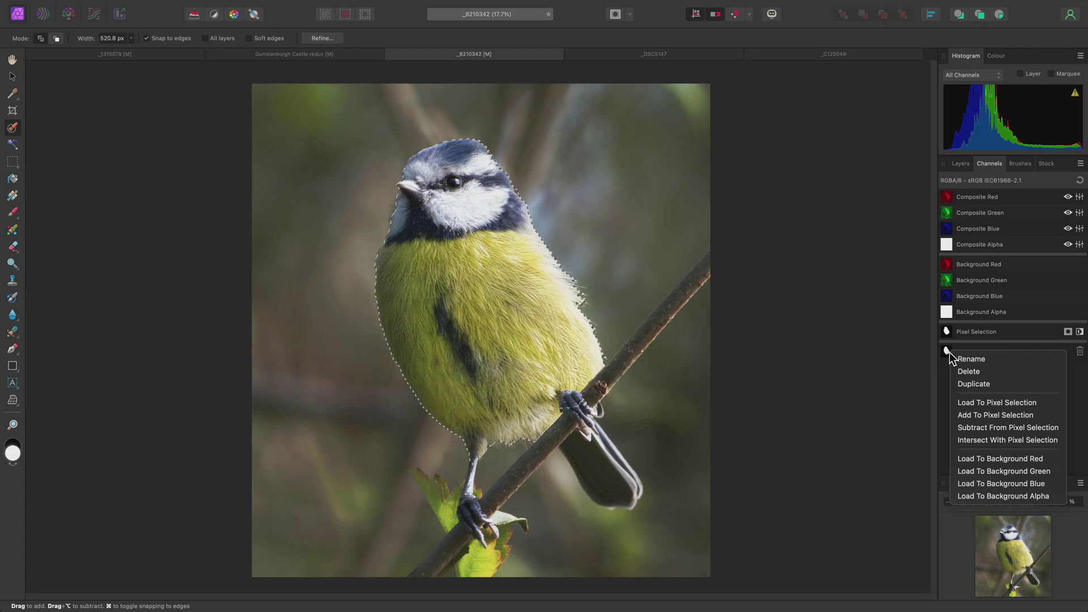
pyautogui.click(979, 362)
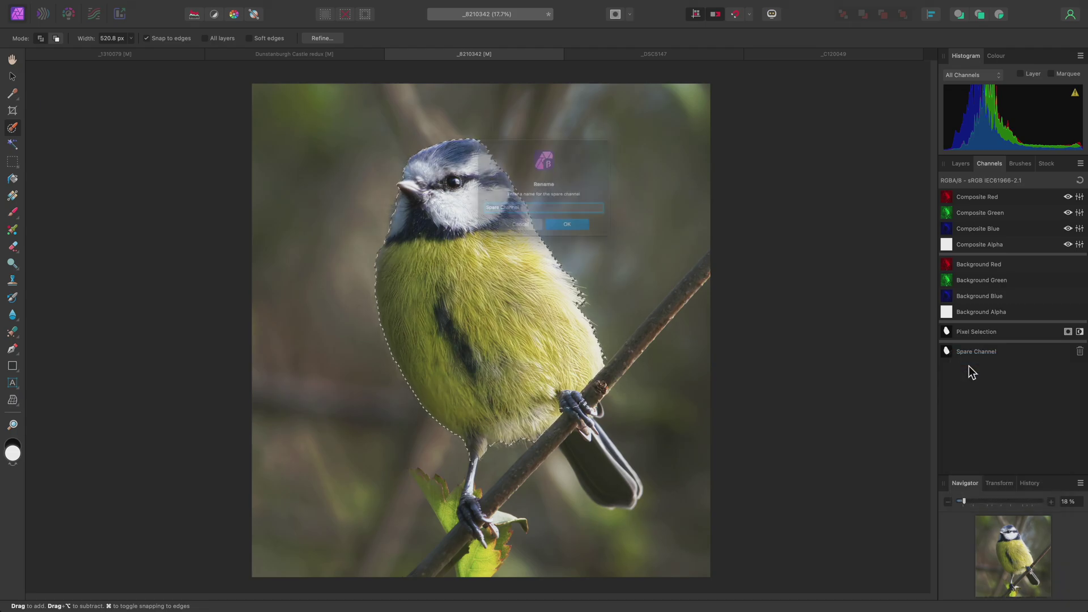
pyautogui.write('Foreground')
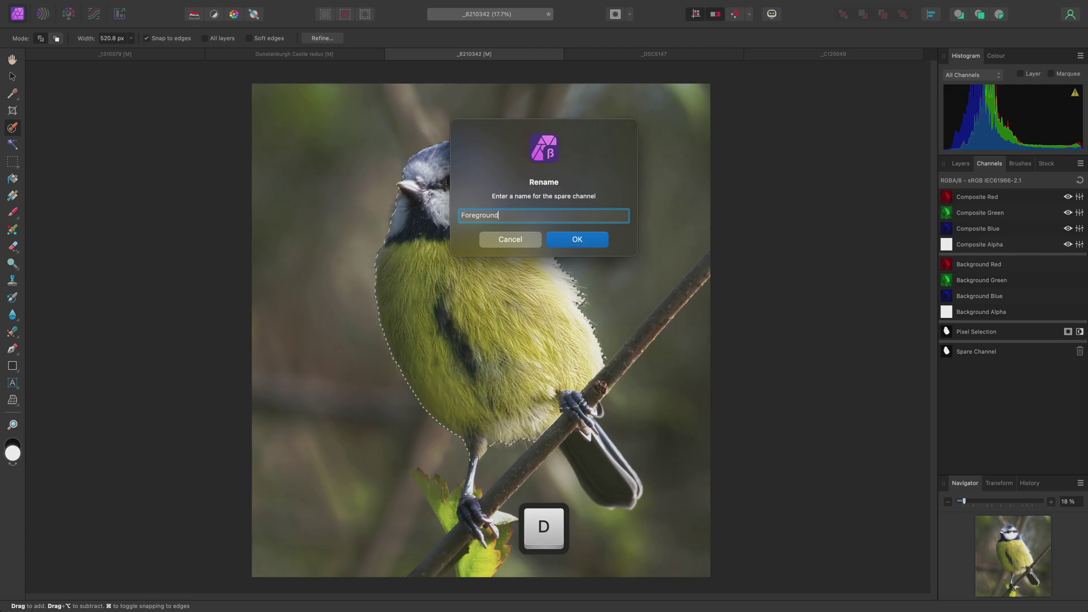
pyautogui.press('Return')
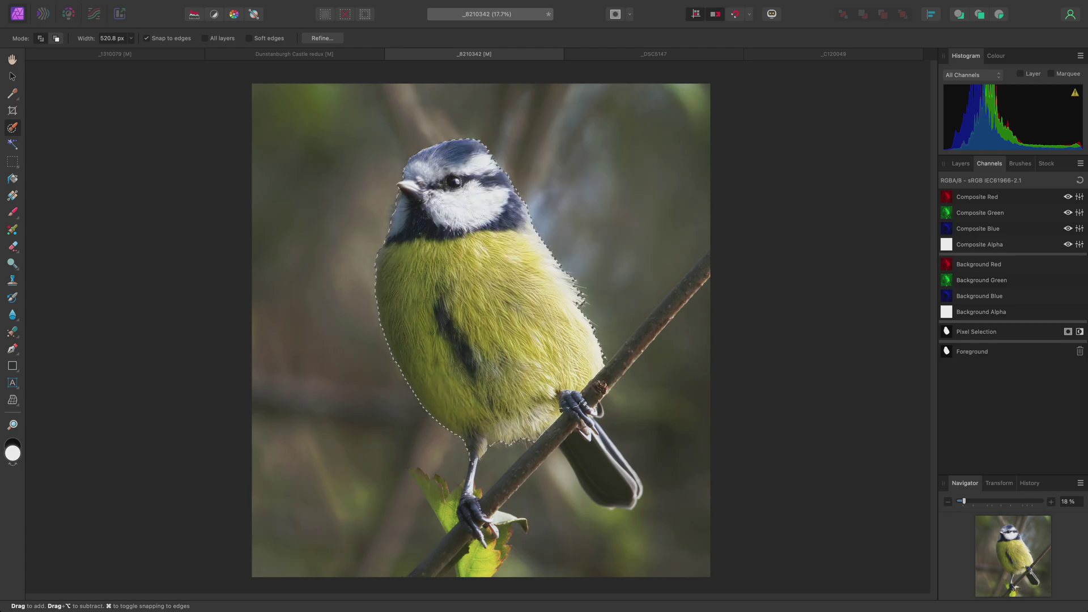
# Invert the selection to cover the background and save it as a spare channel
pyautogui.moveTo(461, 7)
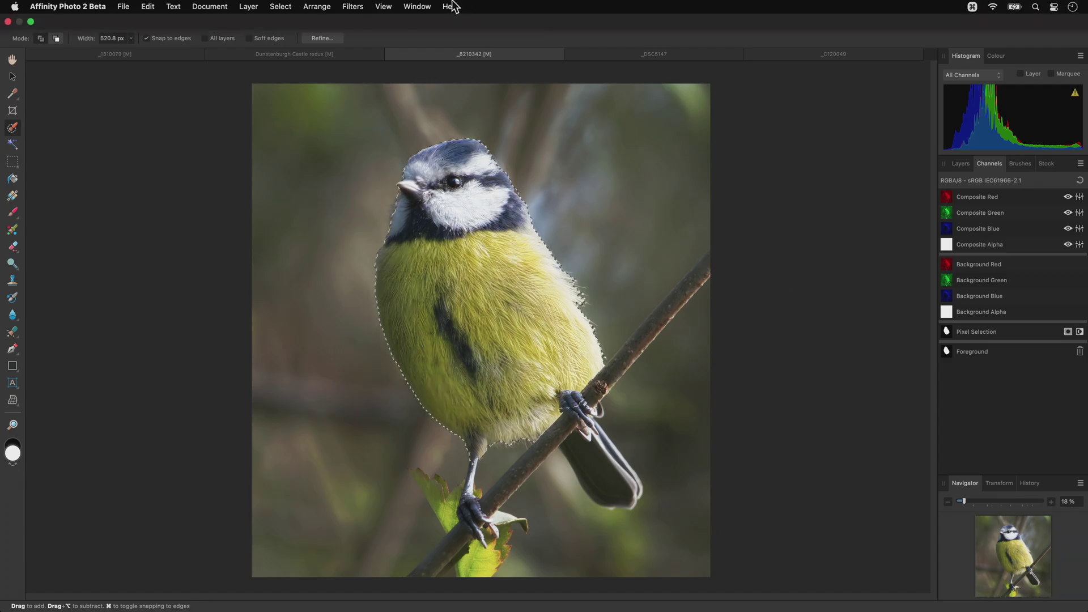
pyautogui.click(286, 7)
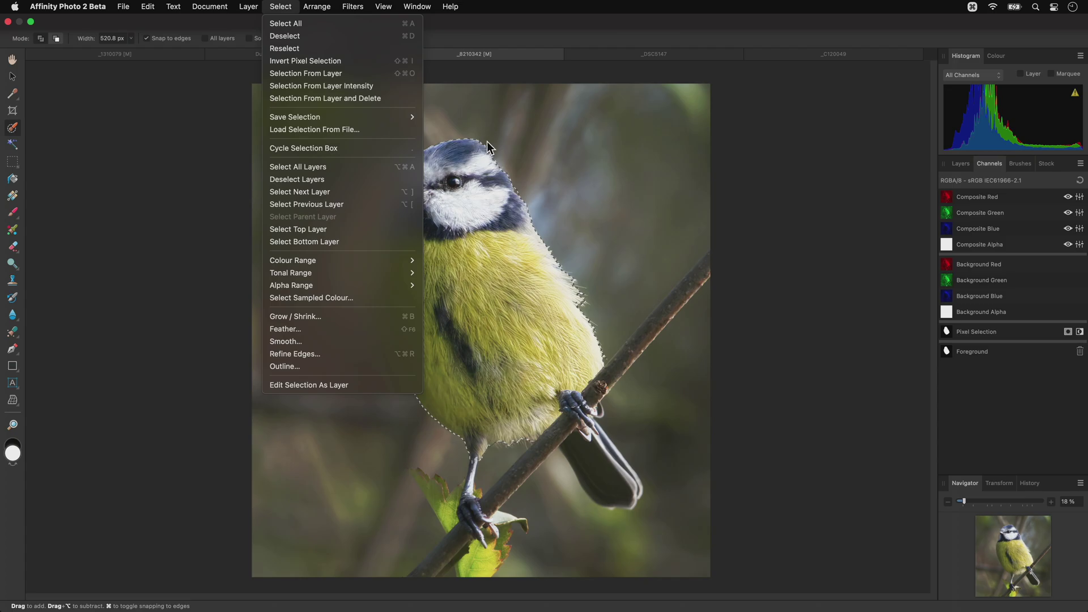
pyautogui.click(603, 187)
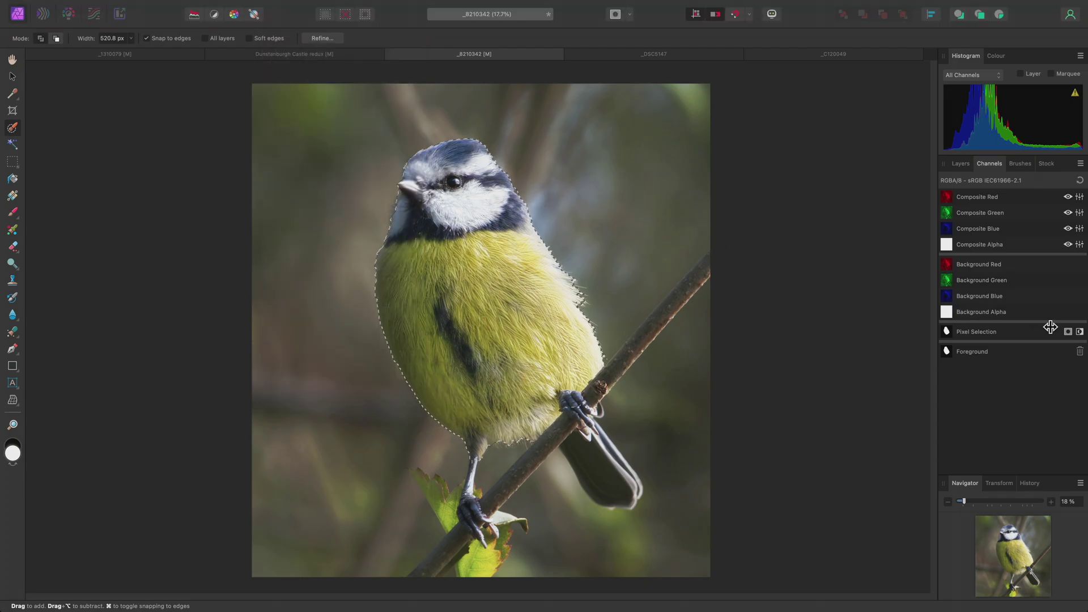
pyautogui.click(1080, 332)
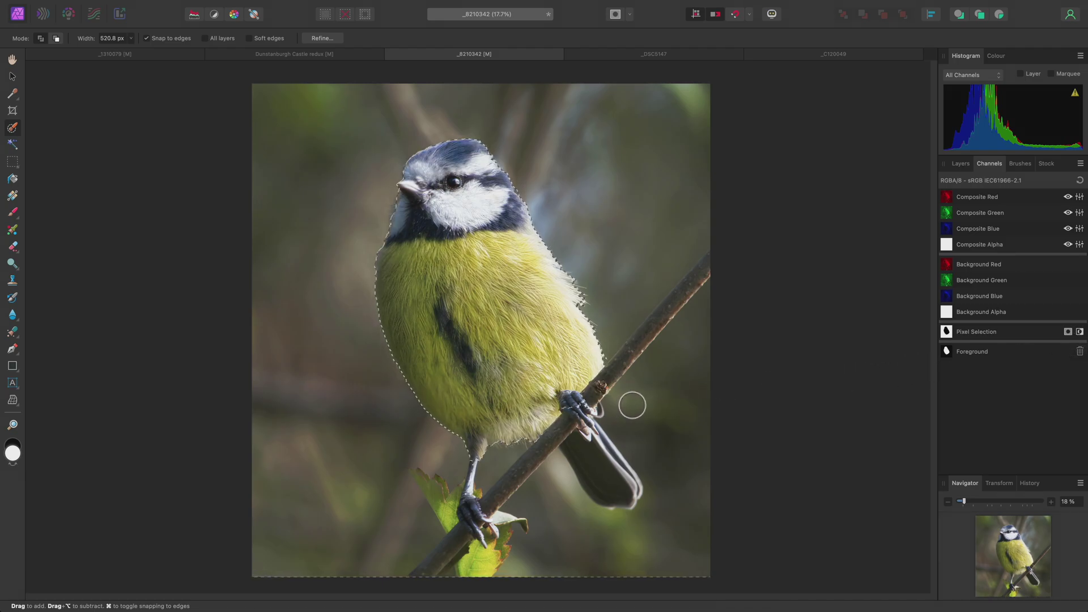
pyautogui.rightClick(946, 331)
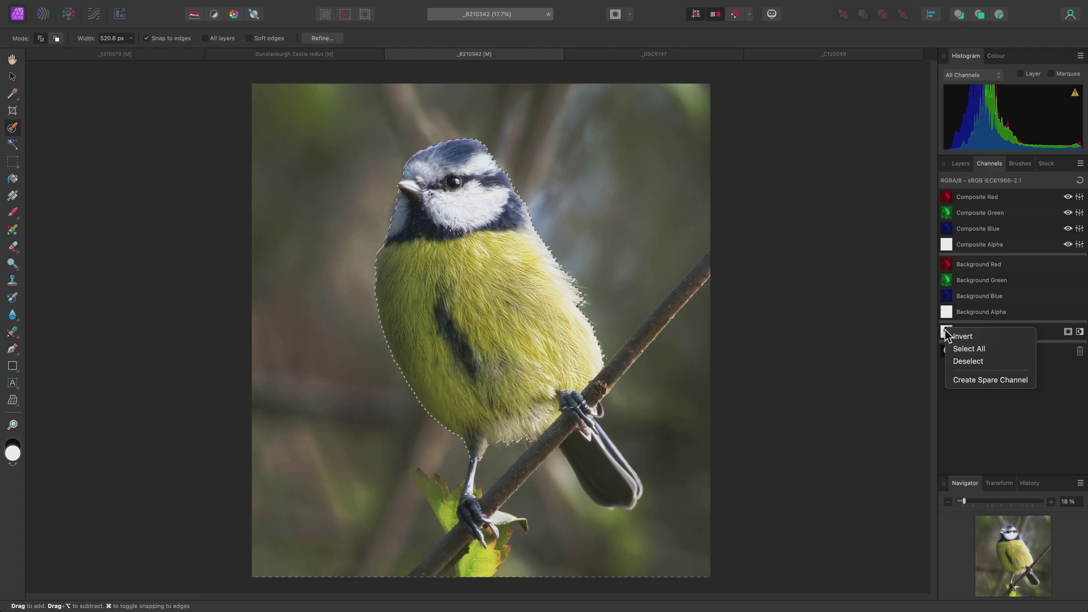
pyautogui.click(980, 379)
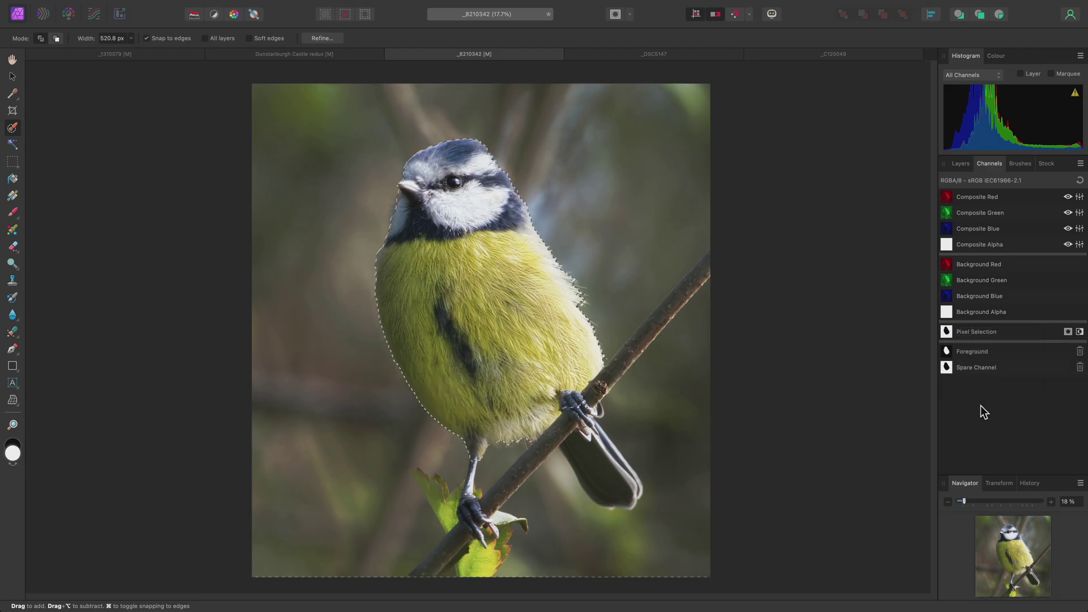
# Rename the new spare channel 'Background' and clear the selection
pyautogui.rightClick(946, 367)
pyautogui.click(972, 375)
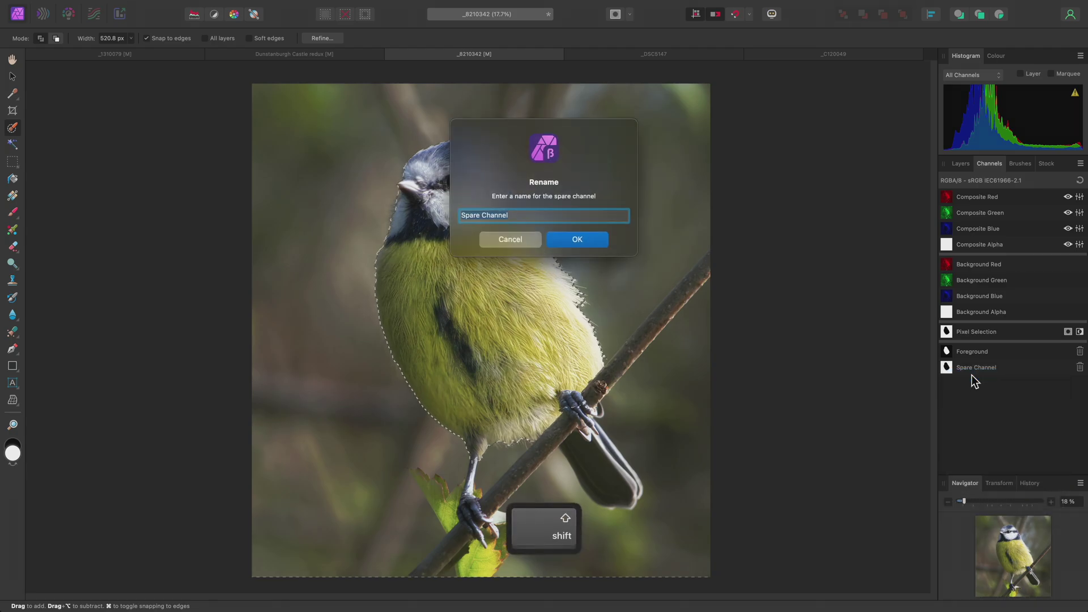
pyautogui.write('Background')
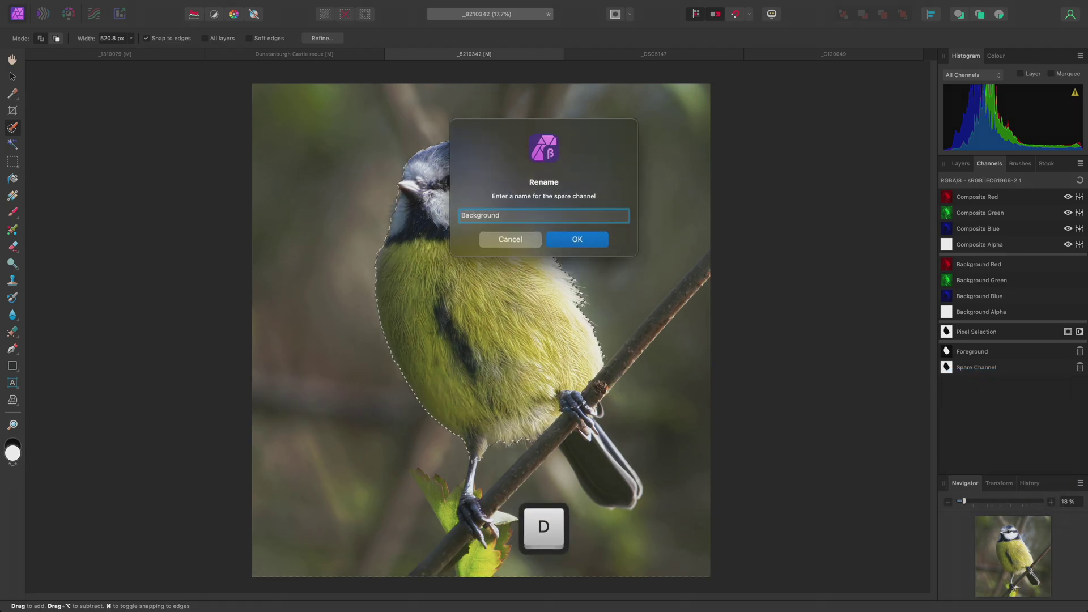
pyautogui.press('Return')
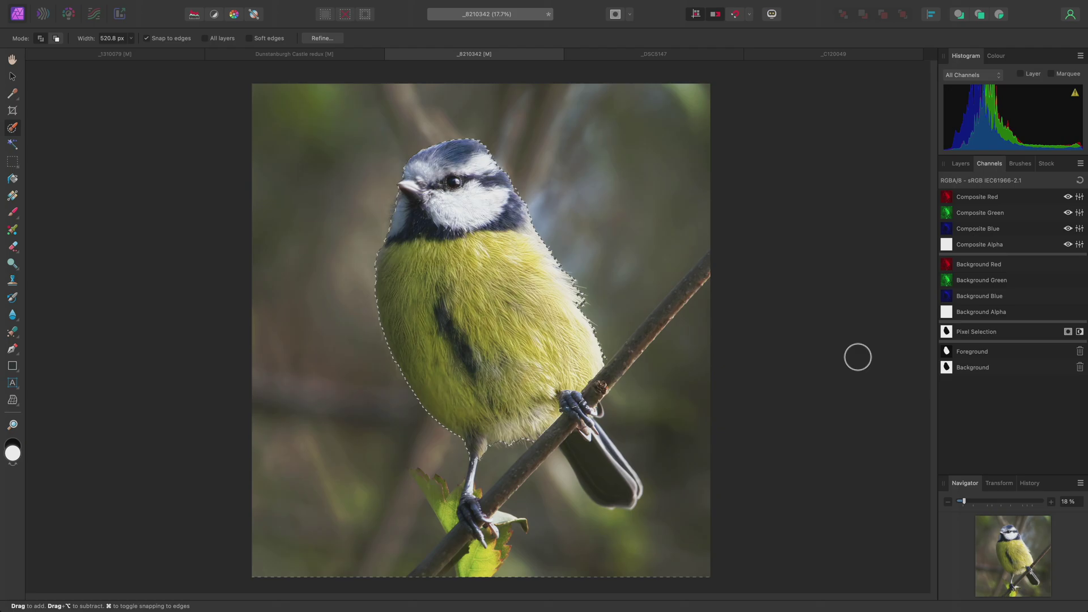
pyautogui.press('super+d')
# Add an HSL Shift adjustment masked by the Background channel, with Saturation Shift at -77%
pyautogui.press('super+u')
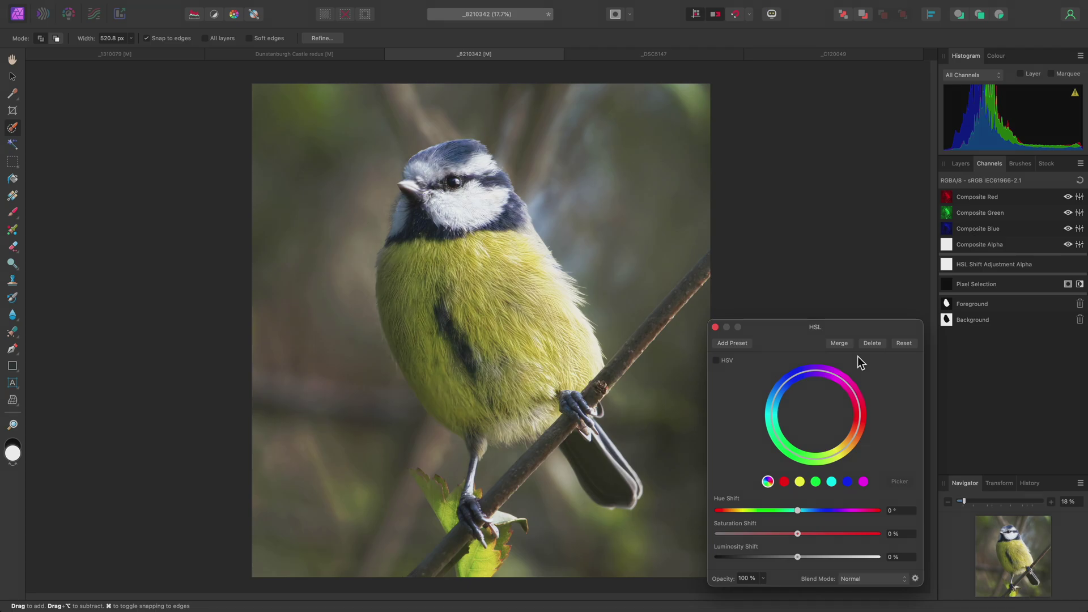
pyautogui.rightClick(947, 319)
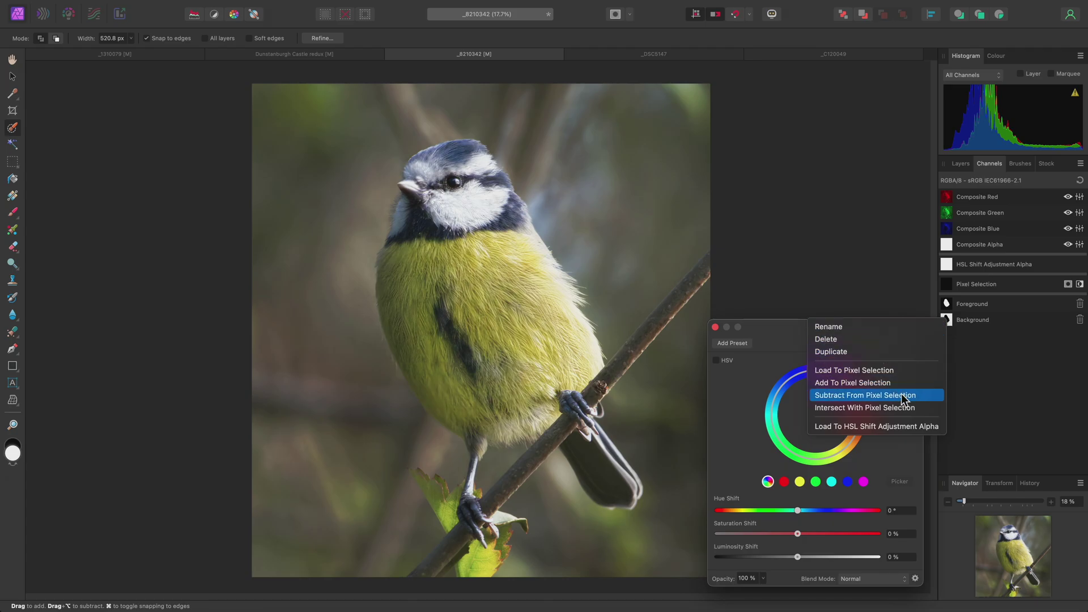
pyautogui.click(934, 429)
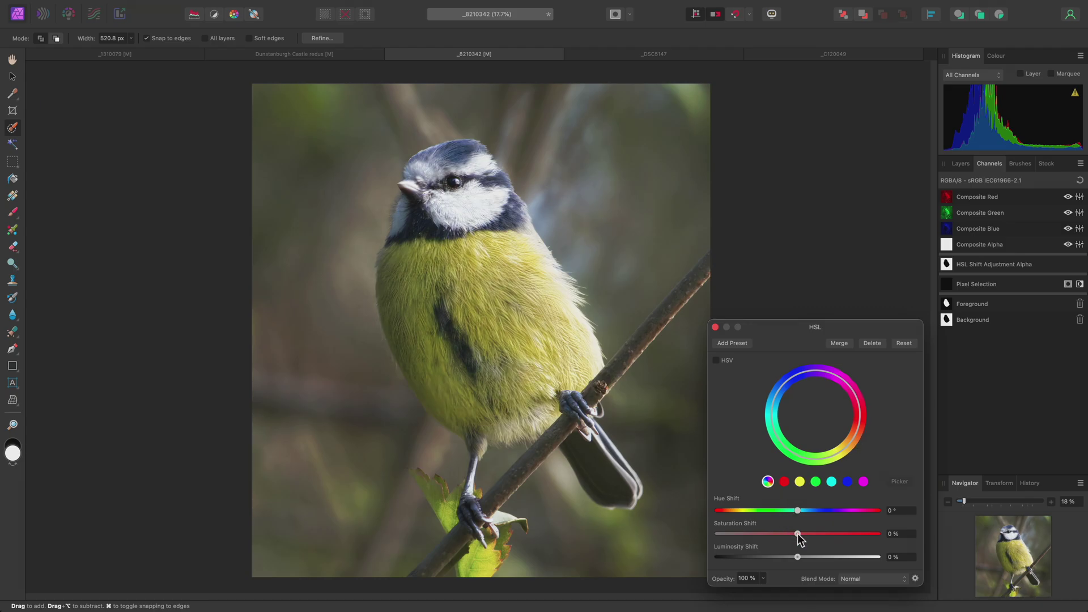
pyautogui.moveTo(797, 534); pyautogui.dragTo(735, 532)
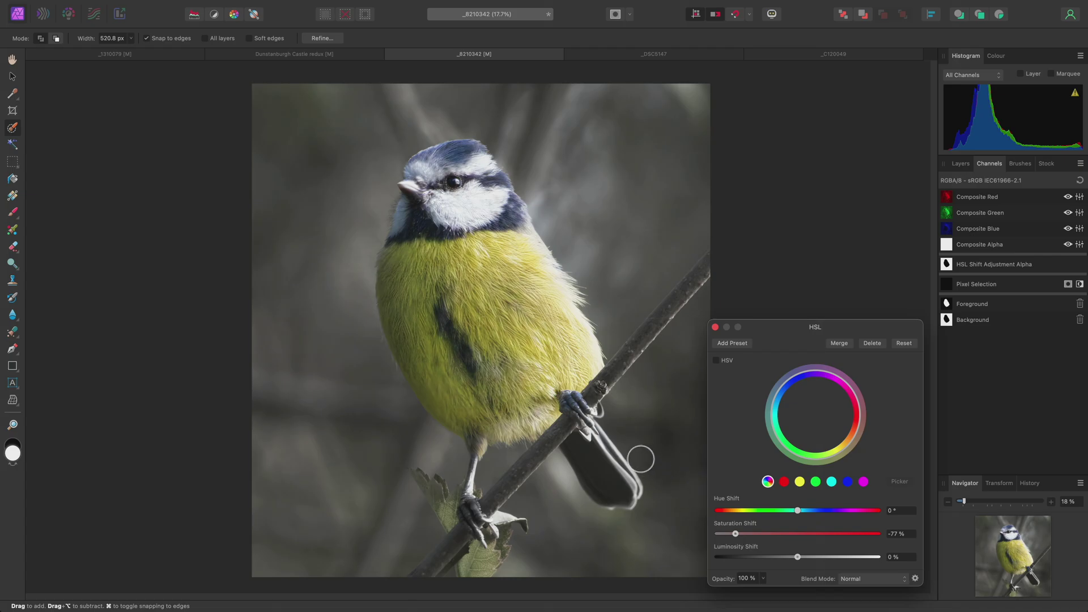
# Add a Curves adjustment masked by the Foreground channel
pyautogui.press('super+m')
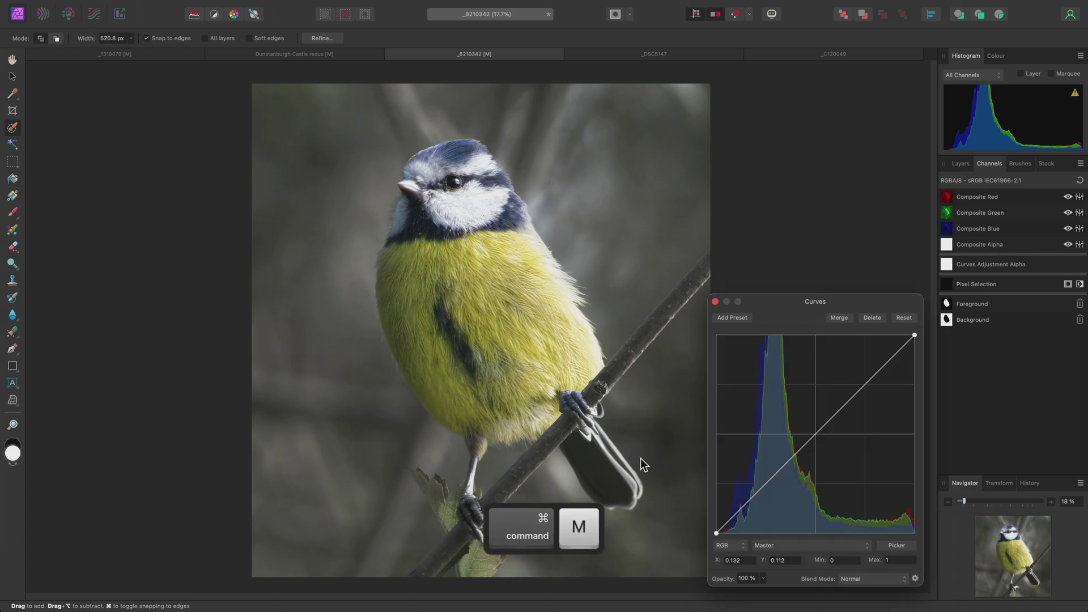
pyautogui.rightClick(947, 307)
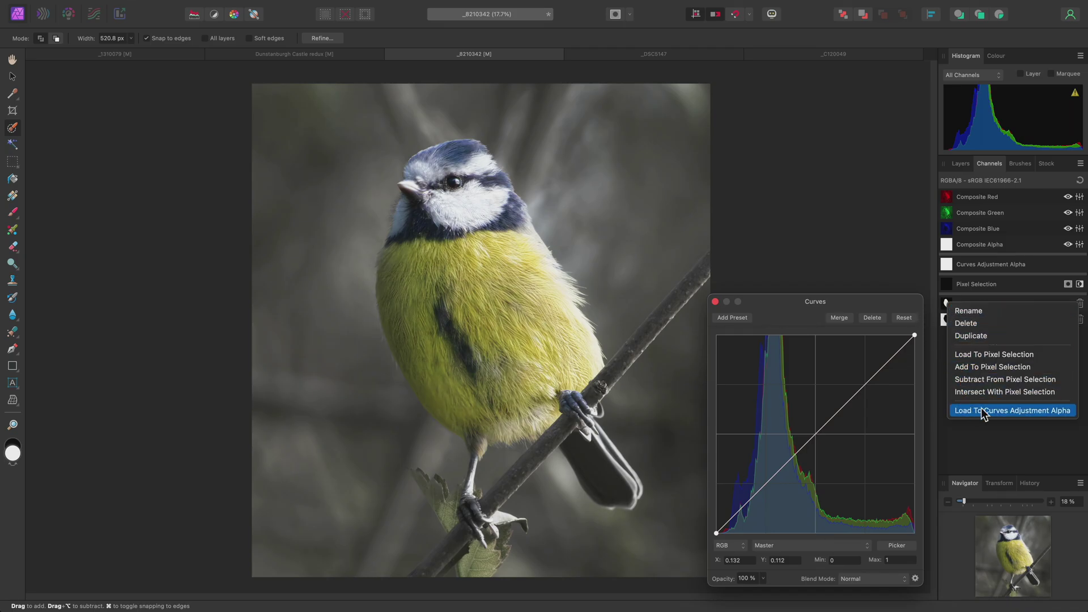
pyautogui.click(1003, 415)
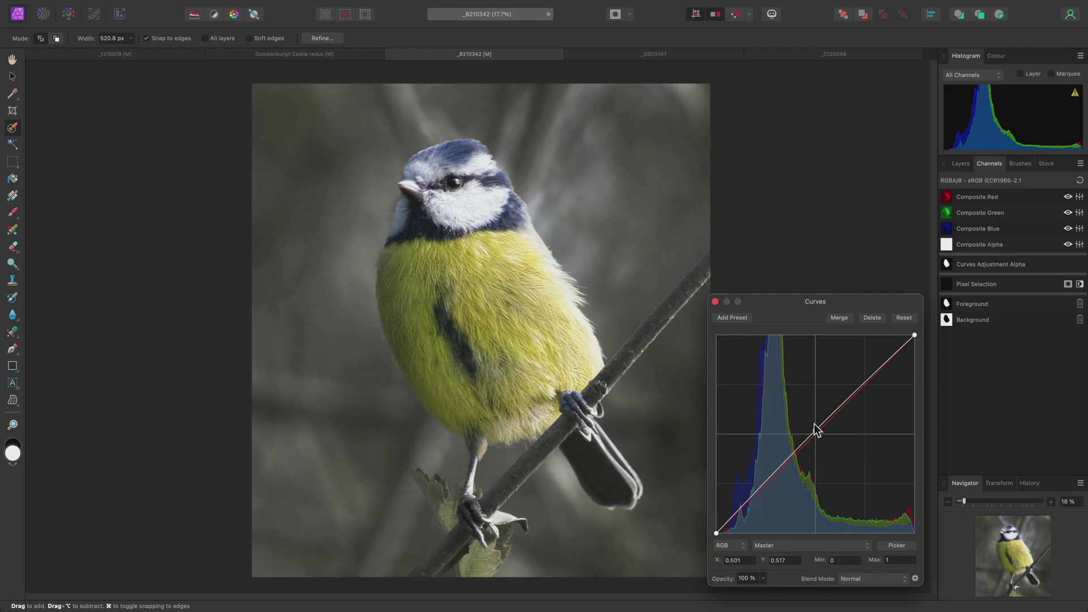
# Shape the curve into a gentle S with a midtone point and darker shadows
pyautogui.moveTo(816, 427)
pyautogui.mouseDown()
pyautogui.moveTo(814, 444)
pyautogui.moveTo(815, 425)
pyautogui.mouseUp()
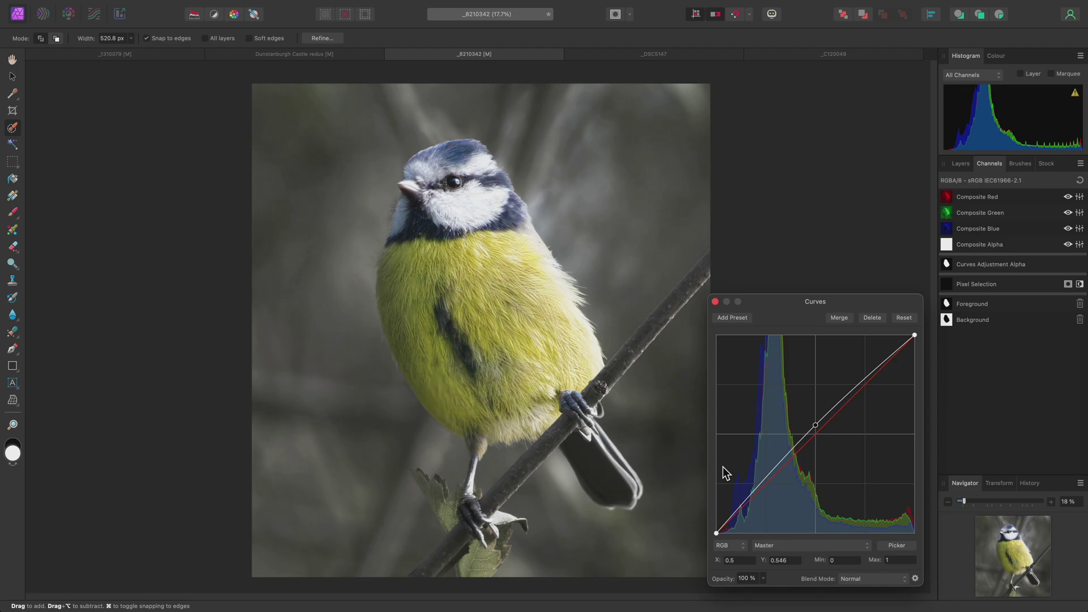
pyautogui.click(740, 506)
pyautogui.moveTo(740, 507); pyautogui.dragTo(739, 515)
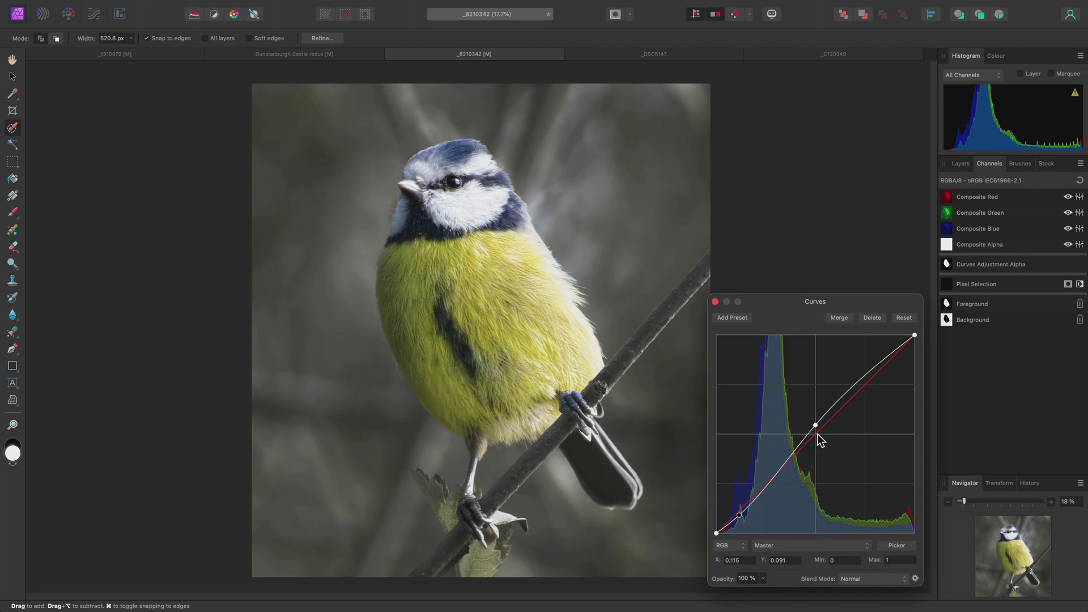
pyautogui.moveTo(815, 434); pyautogui.dragTo(812, 435)
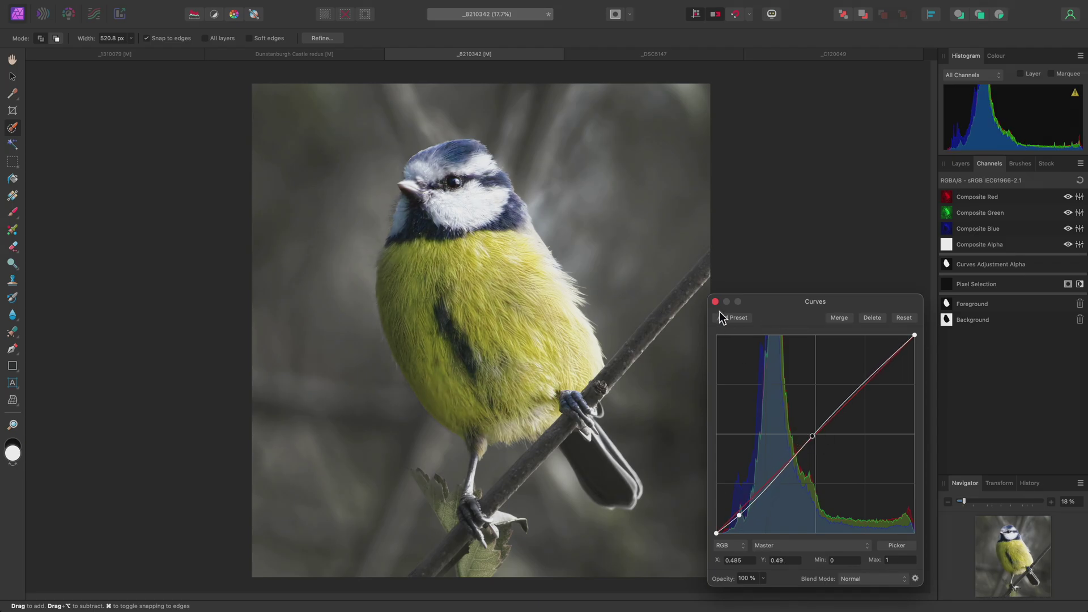
# Compare the blue tit with HSL Shift hidden and shown, then switch to _DSC5147
pyautogui.click(959, 165)
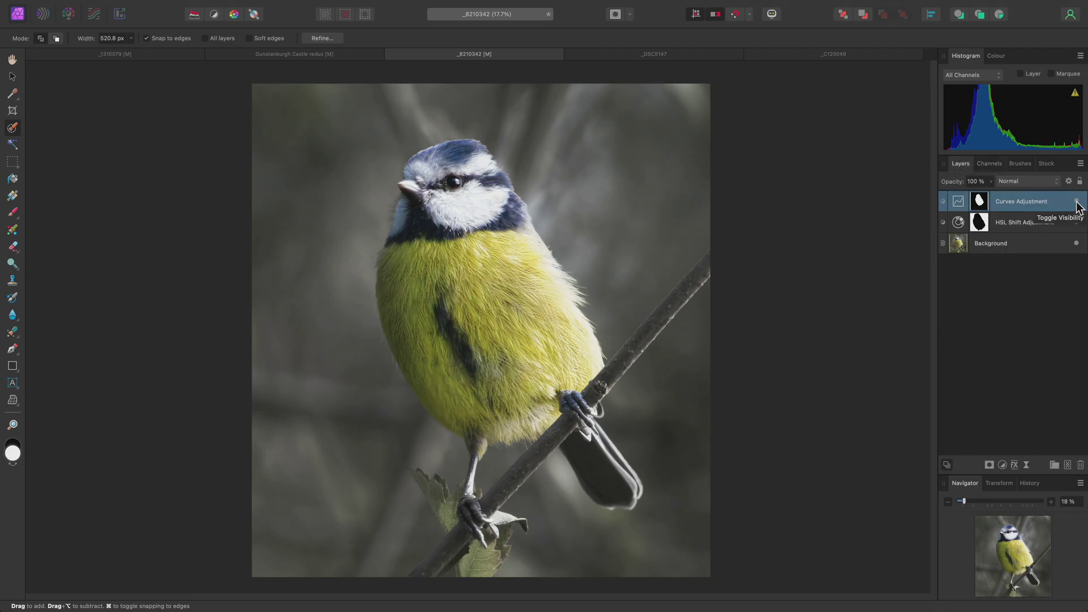
pyautogui.click(1076, 223)
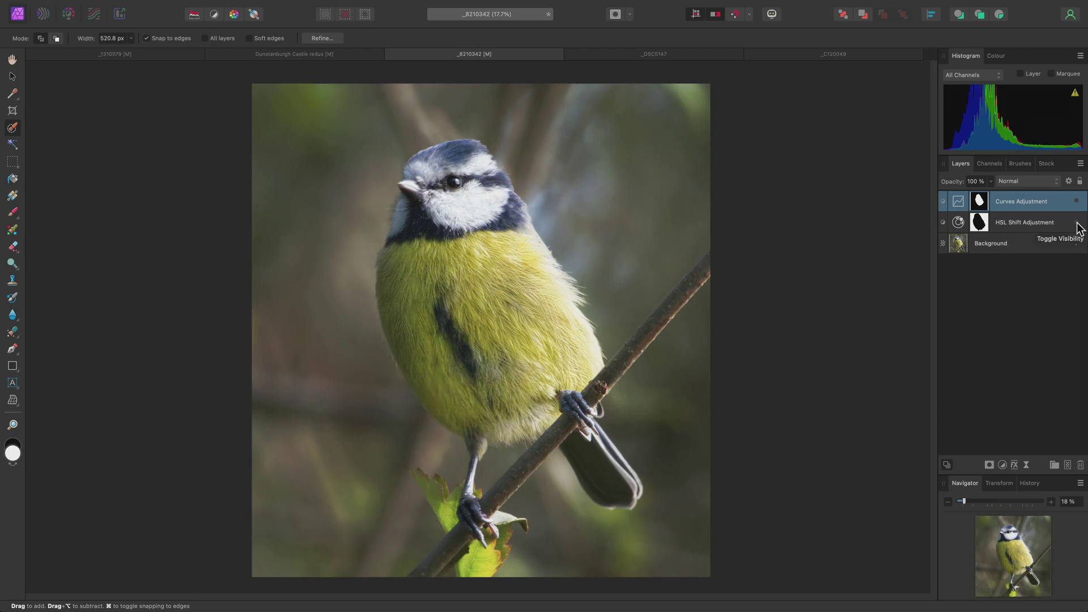
pyautogui.click(1077, 223)
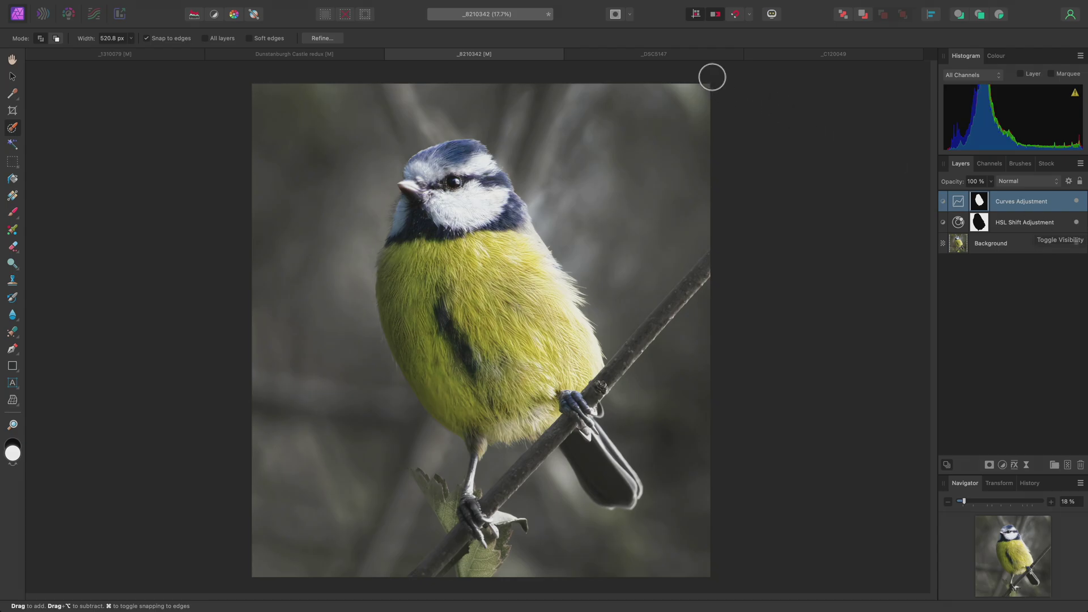
pyautogui.click(699, 56)
pyautogui.press('h')
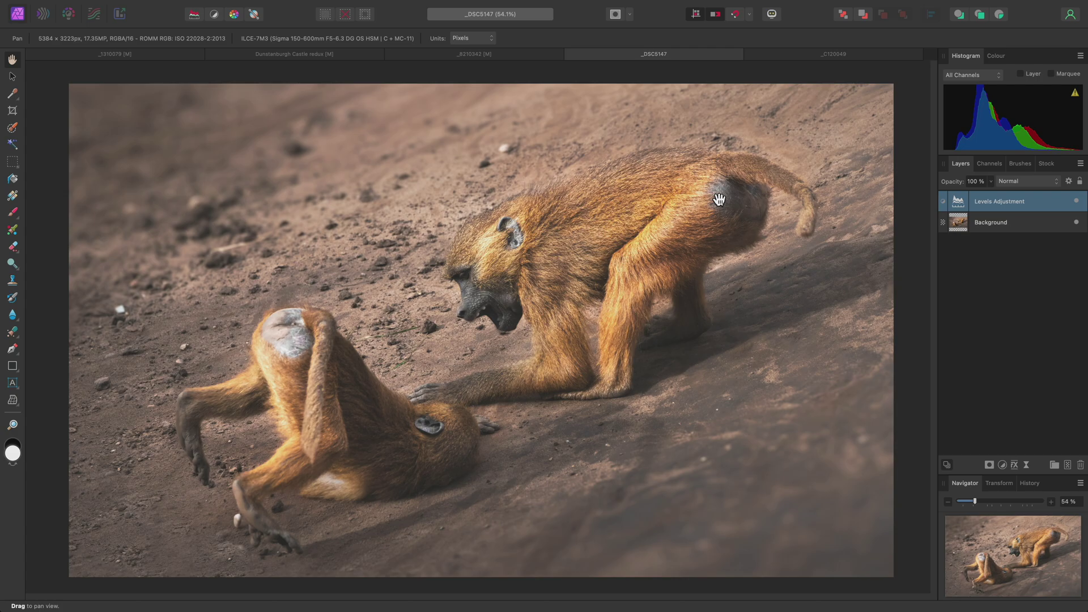
# Create a greyscale layer from the baboons' Background Blue channel
pyautogui.click(1023, 232)
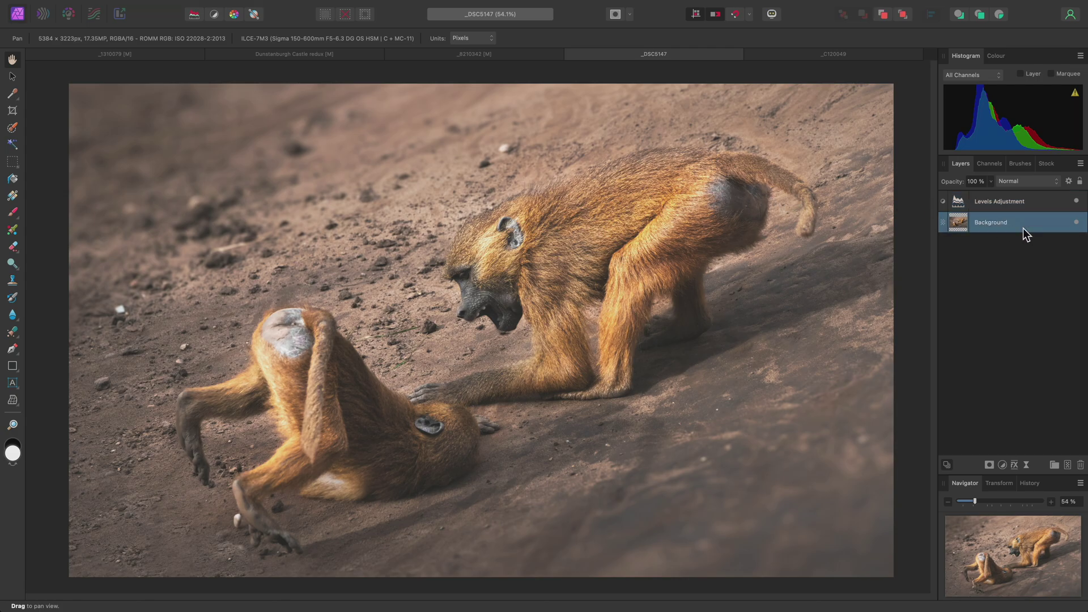
pyautogui.click(990, 164)
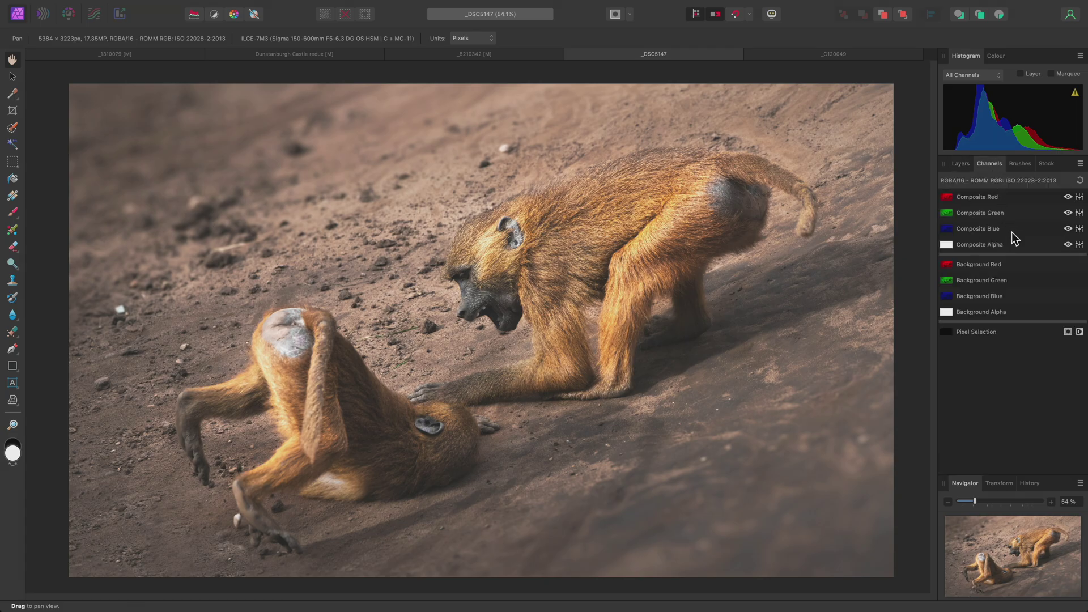
pyautogui.rightClick(1008, 301)
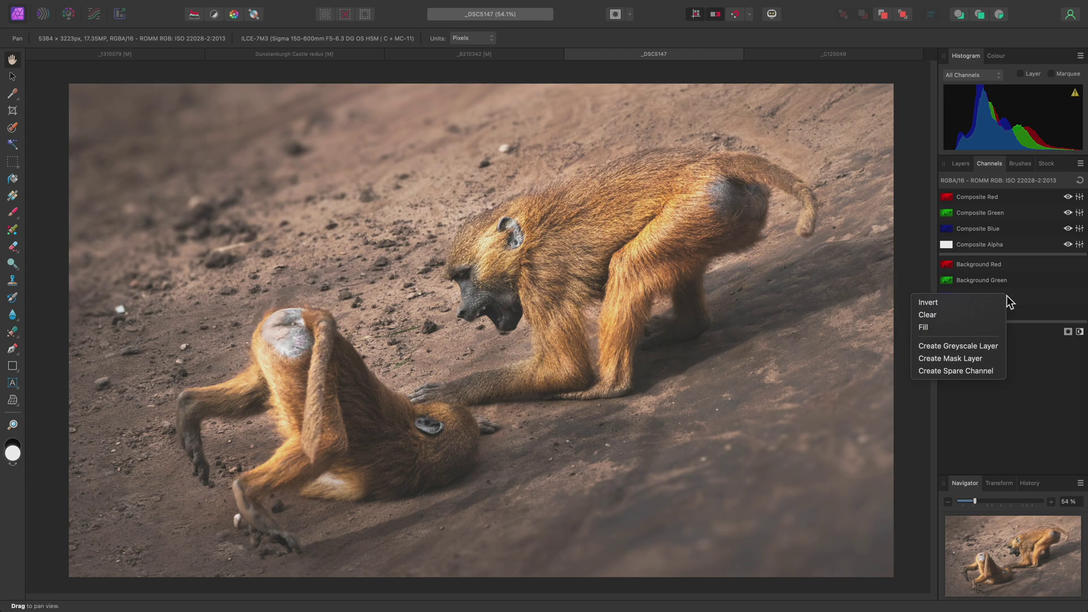
pyautogui.click(994, 343)
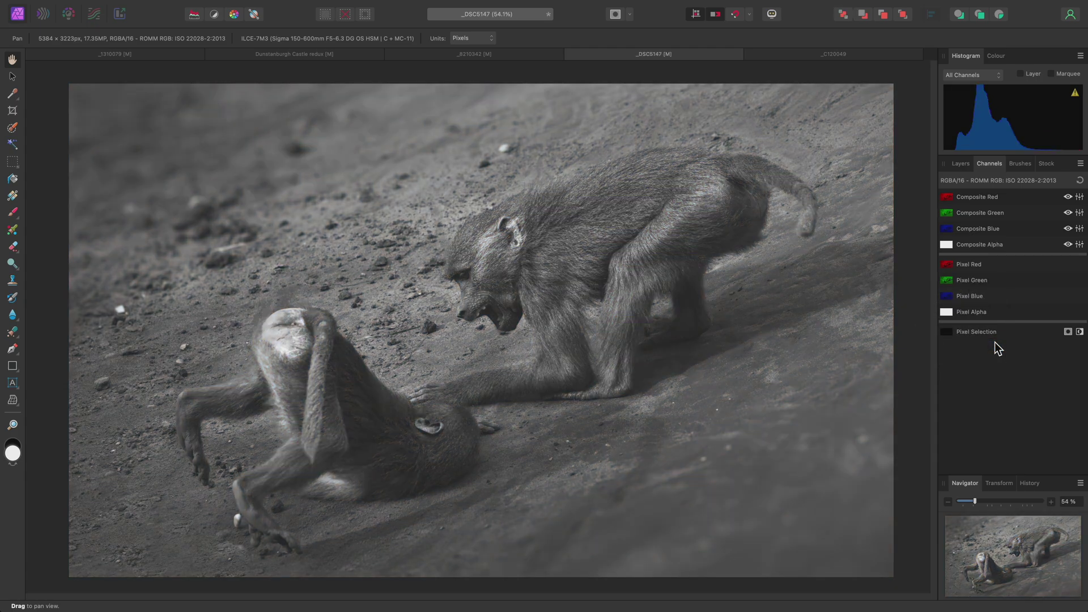
# Set the blue-channel Pixel layer to Hard Light blend mode at 50% opacity
pyautogui.click(961, 163)
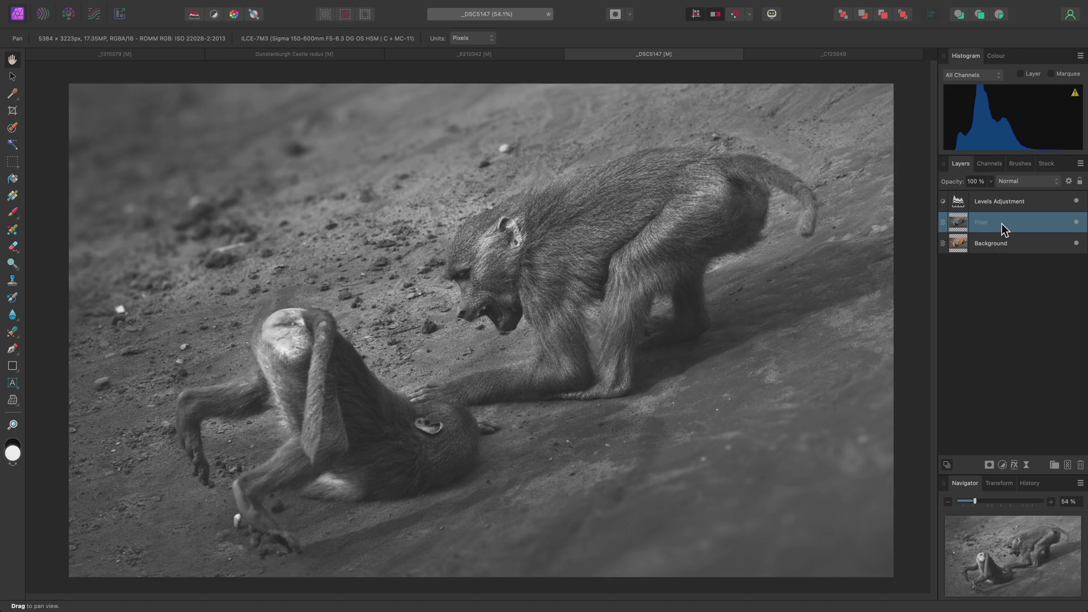
pyautogui.click(990, 181)
pyautogui.moveTo(991, 192)
pyautogui.mouseDown()
pyautogui.moveTo(918, 199)
pyautogui.moveTo(1010, 196)
pyautogui.mouseUp()
pyautogui.click(1026, 181)
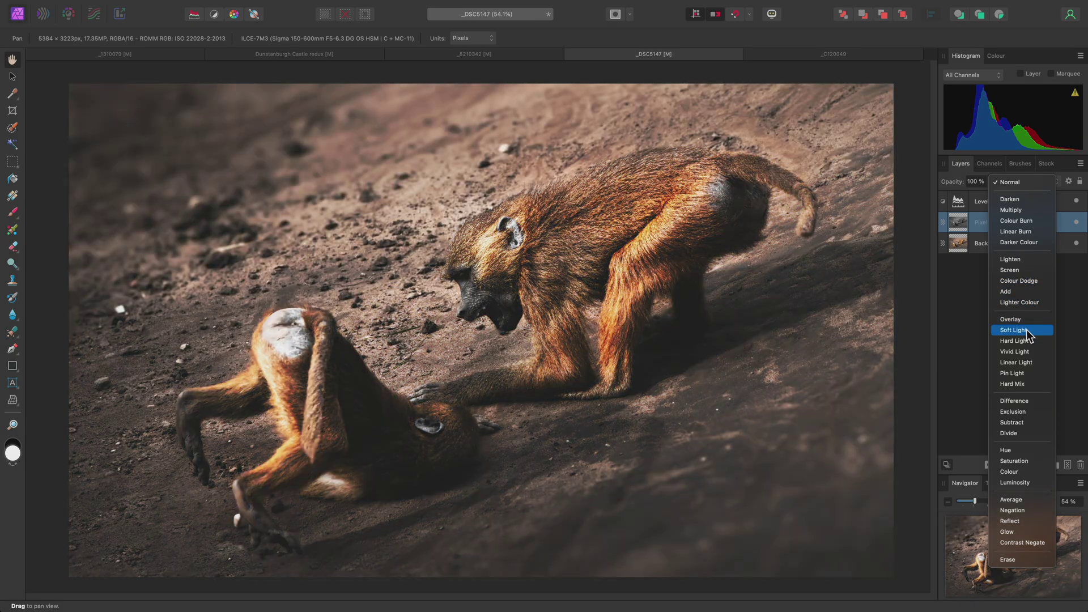
pyautogui.click(1027, 342)
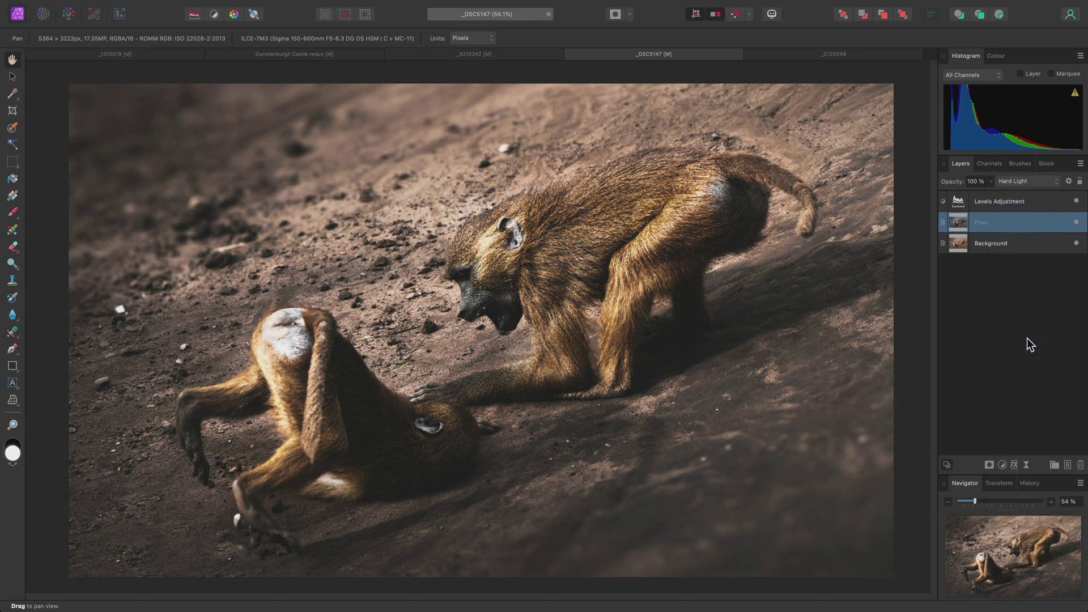
pyautogui.moveTo(993, 186); pyautogui.dragTo(943, 199)
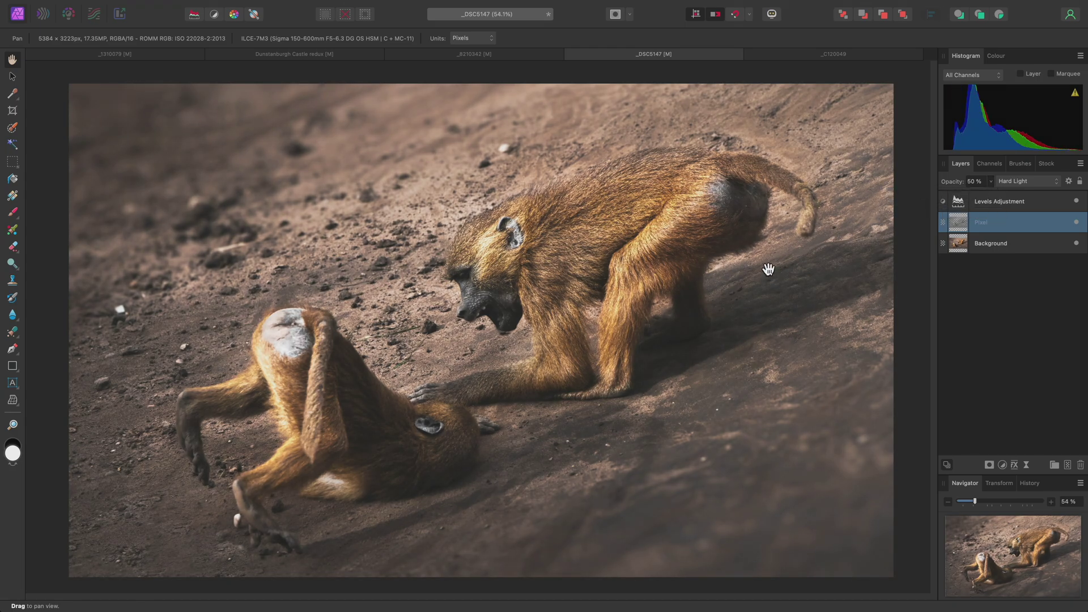
# In _C120049, create a Mask layer from the Background Red channel
pyautogui.click(792, 57)
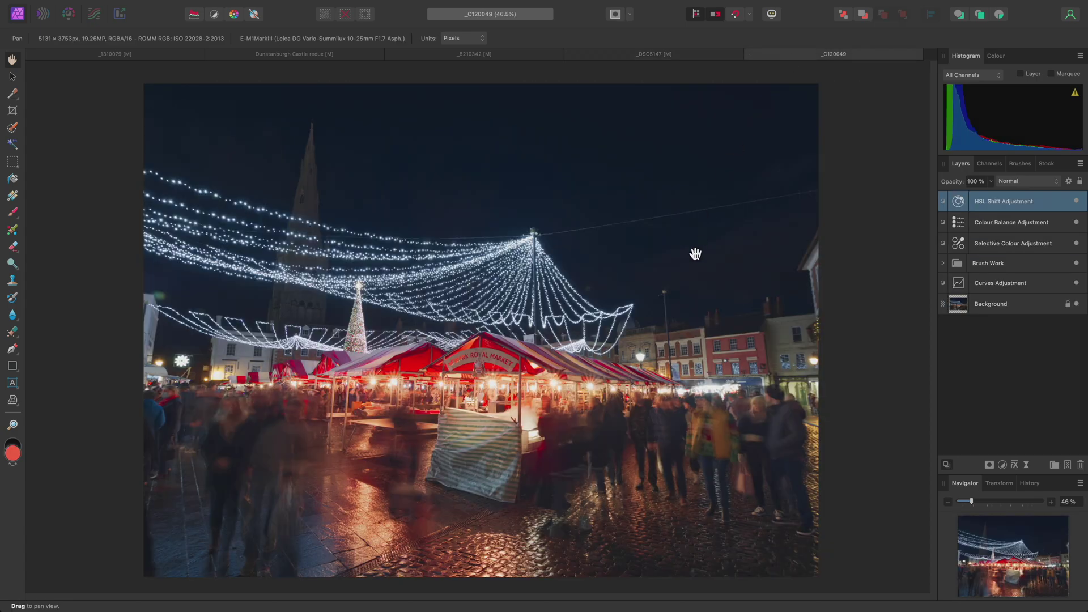
pyautogui.click(988, 305)
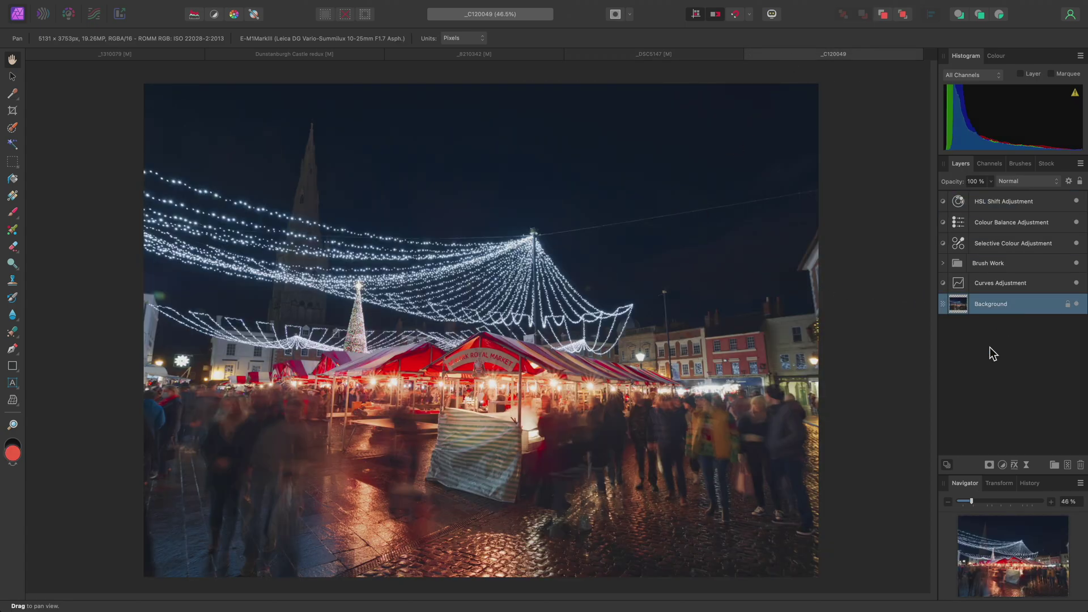
pyautogui.click(990, 165)
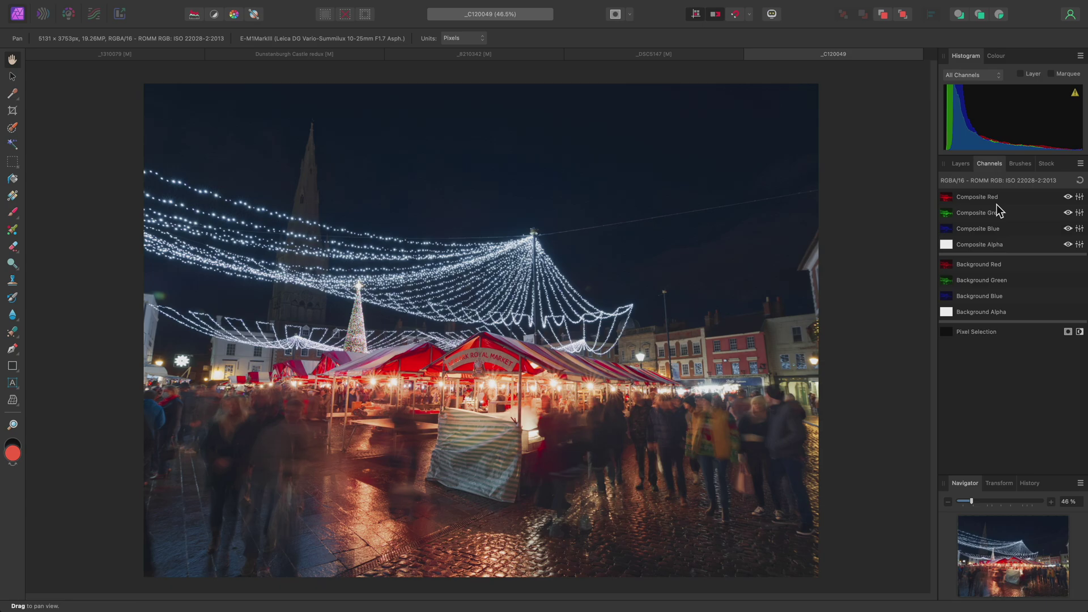
pyautogui.rightClick(994, 266)
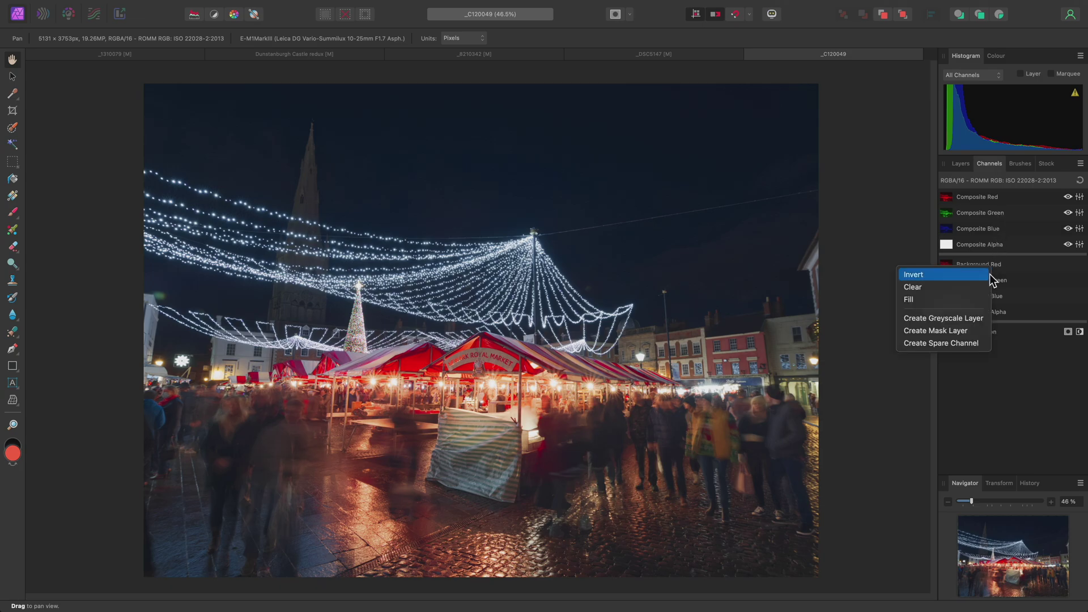
pyautogui.click(976, 331)
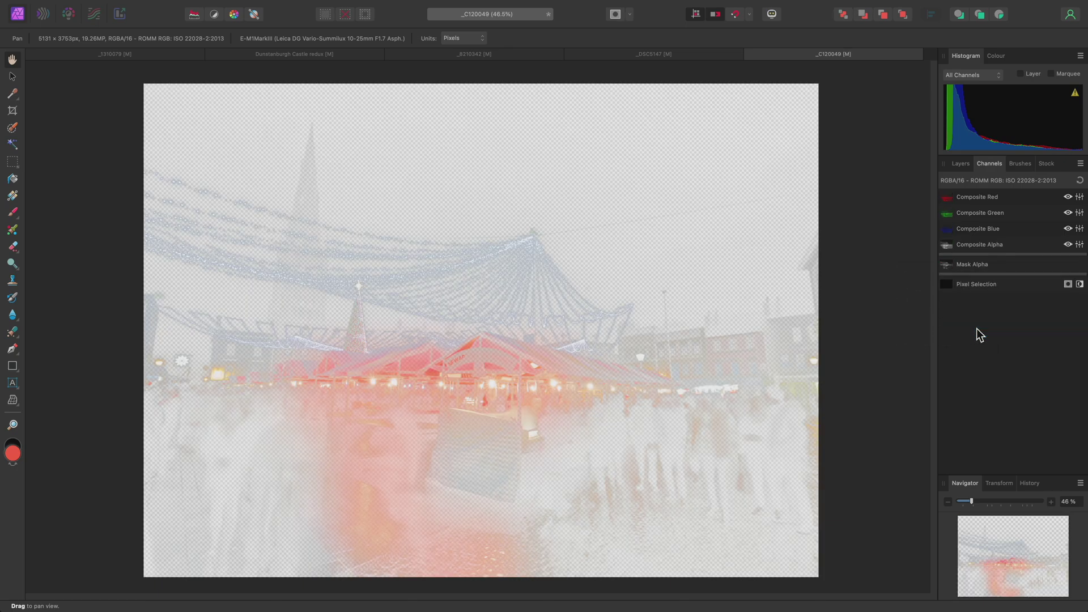
pyautogui.click(964, 164)
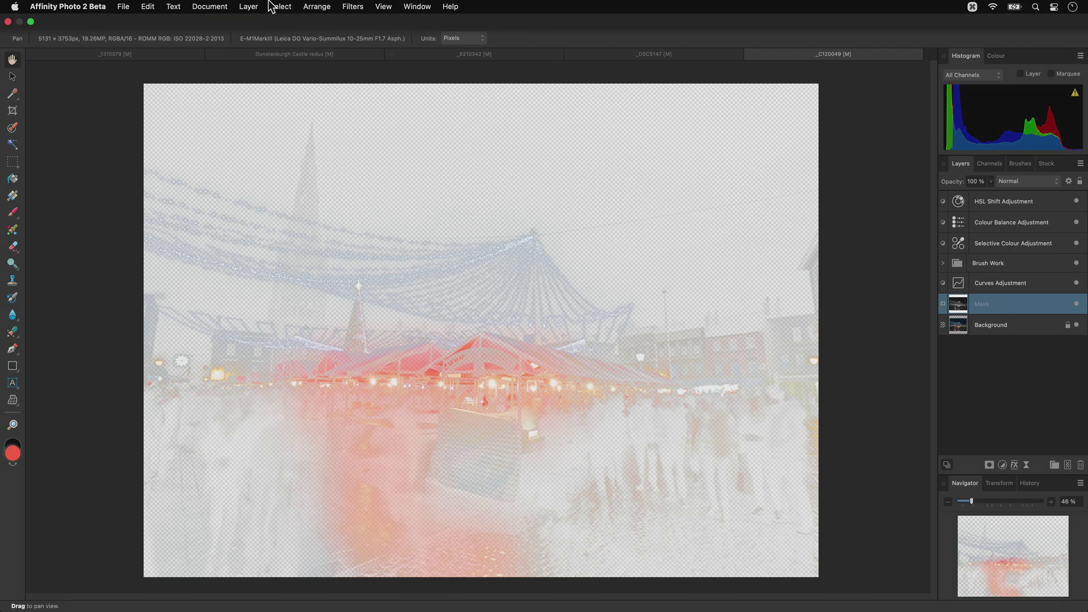
# Add a Brightness / Contrast adjustment layer and nest the red-channel Mask inside it
pyautogui.click(248, 6)
pyautogui.moveTo(334, 145)
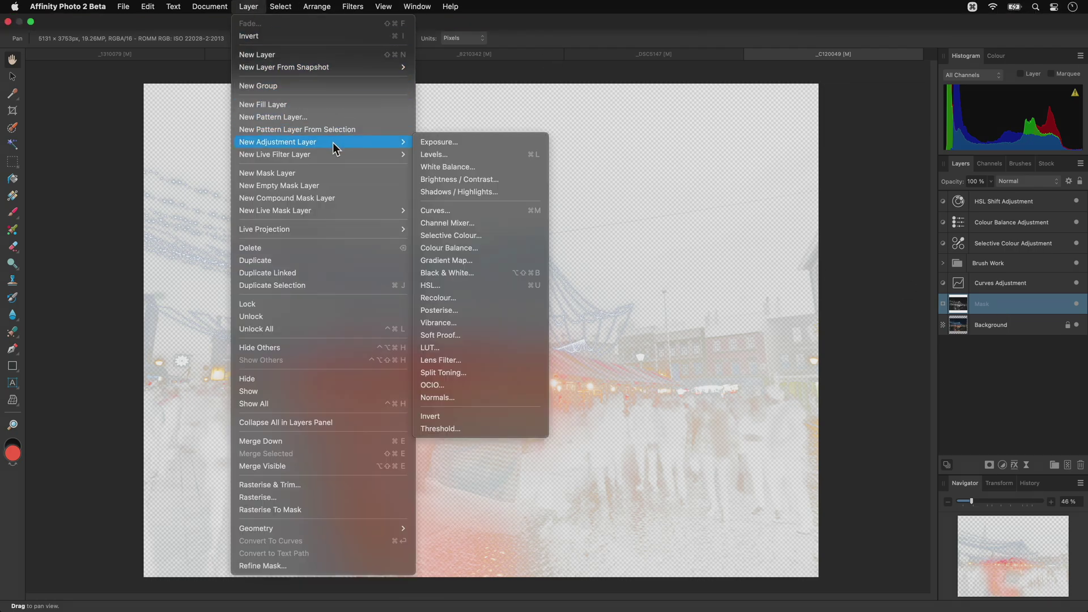
pyautogui.click(511, 185)
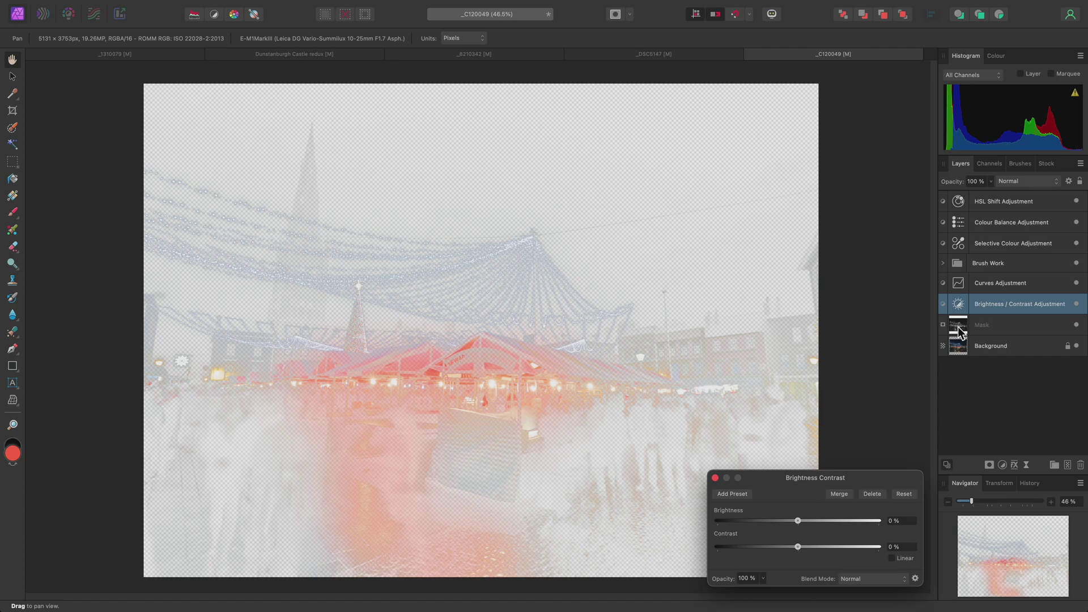
pyautogui.moveTo(958, 333); pyautogui.dragTo(958, 308)
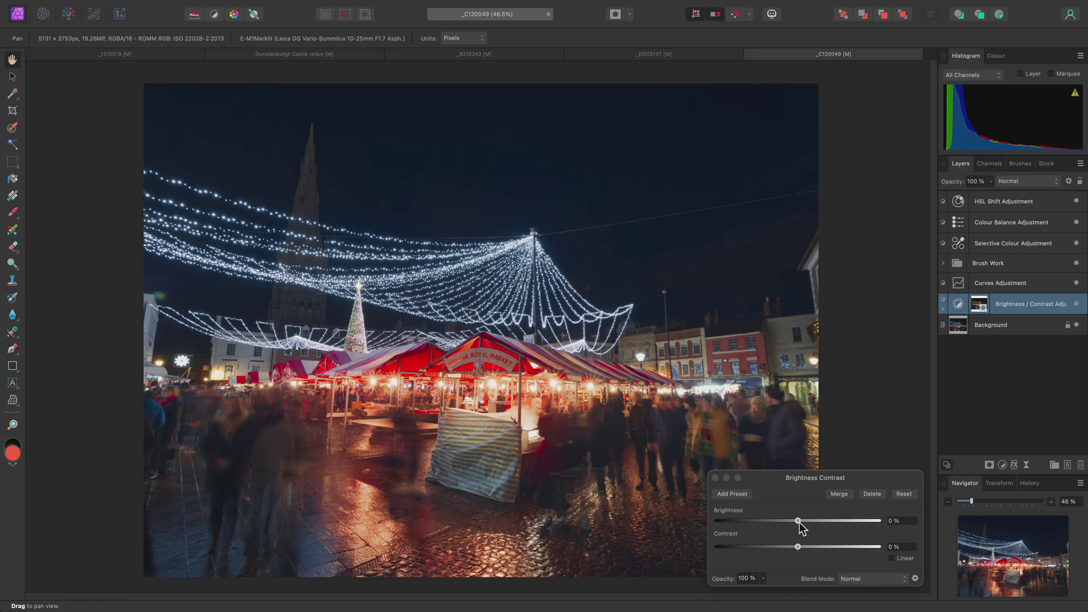
# Set Brightness to -93% and Contrast to 90%, then zoom in on the stalls
pyautogui.moveTo(797, 520); pyautogui.dragTo(723, 521)
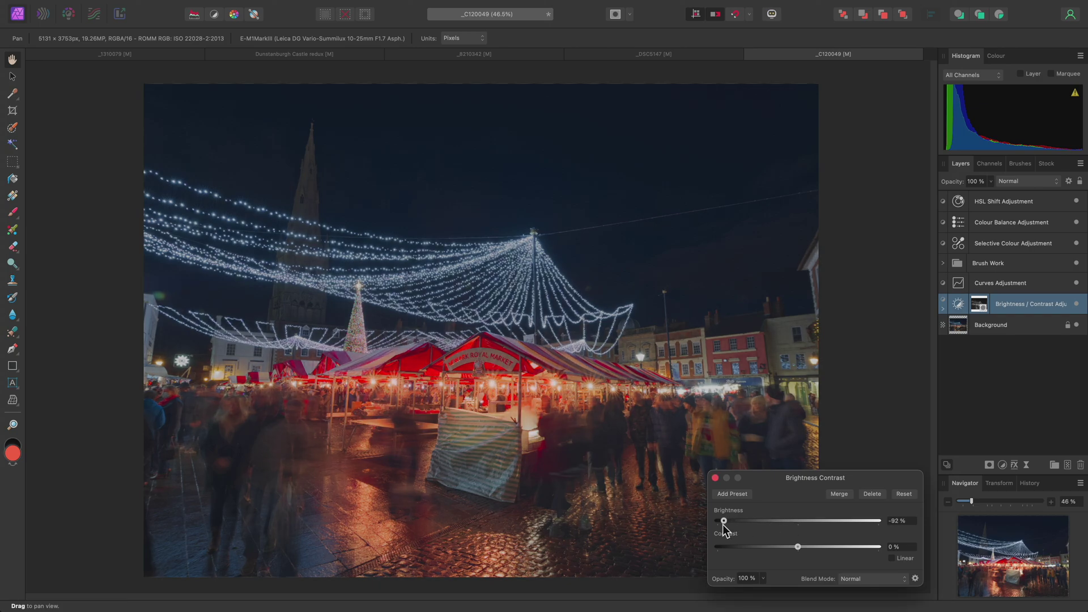
pyautogui.moveTo(797, 547); pyautogui.dragTo(871, 548)
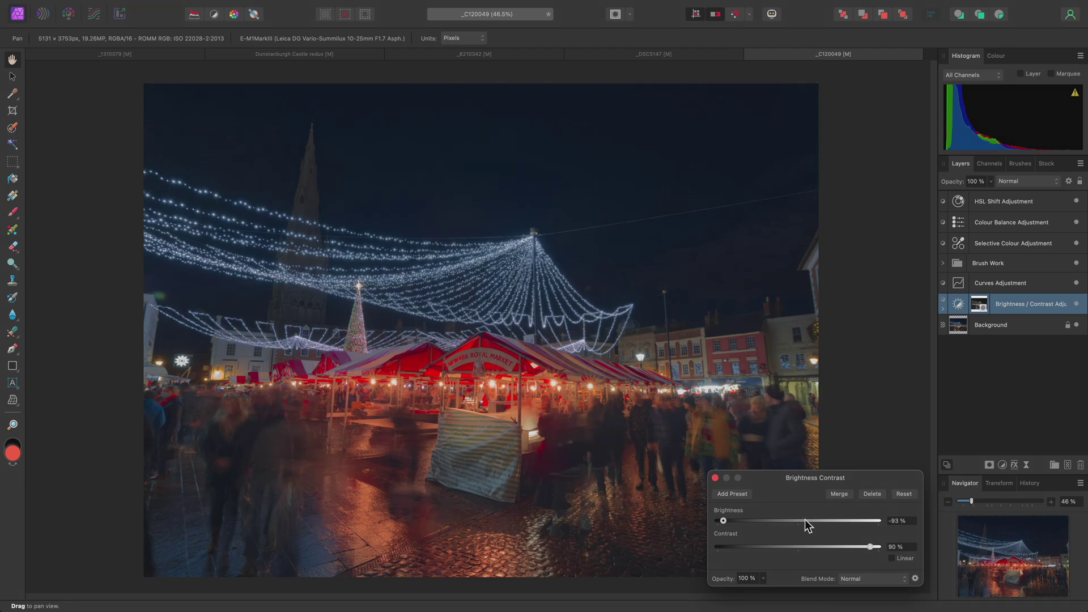
pyautogui.keyDown('alt'); pyautogui.scroll(3, 475, 404); pyautogui.keyUp('alt')
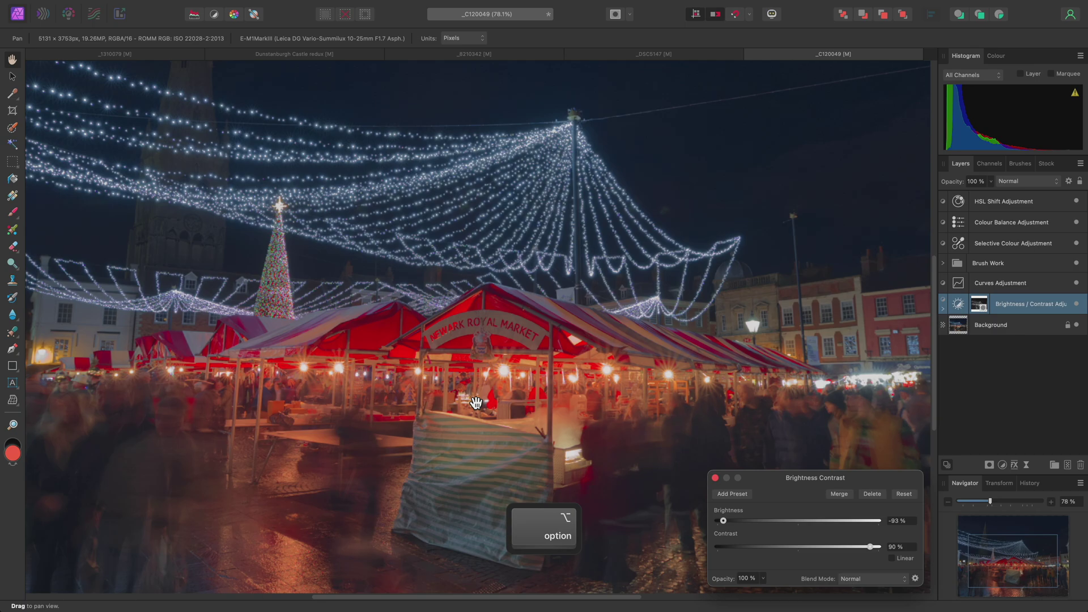
pyautogui.keyDown('alt'); pyautogui.scroll(3, 507, 377); pyautogui.keyUp('alt')
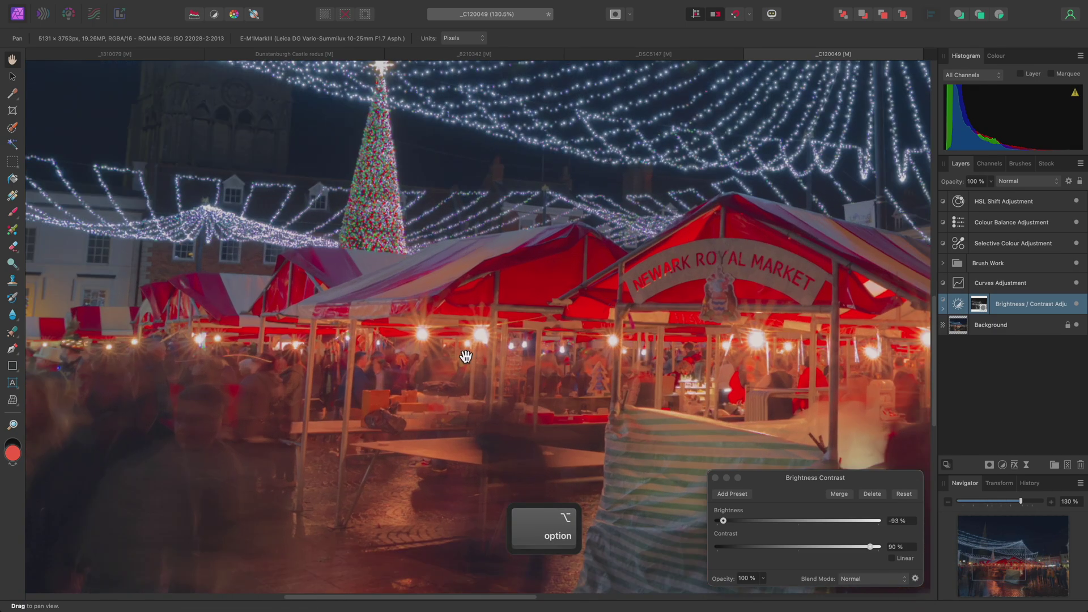
pyautogui.hscroll(10, 519, 354)
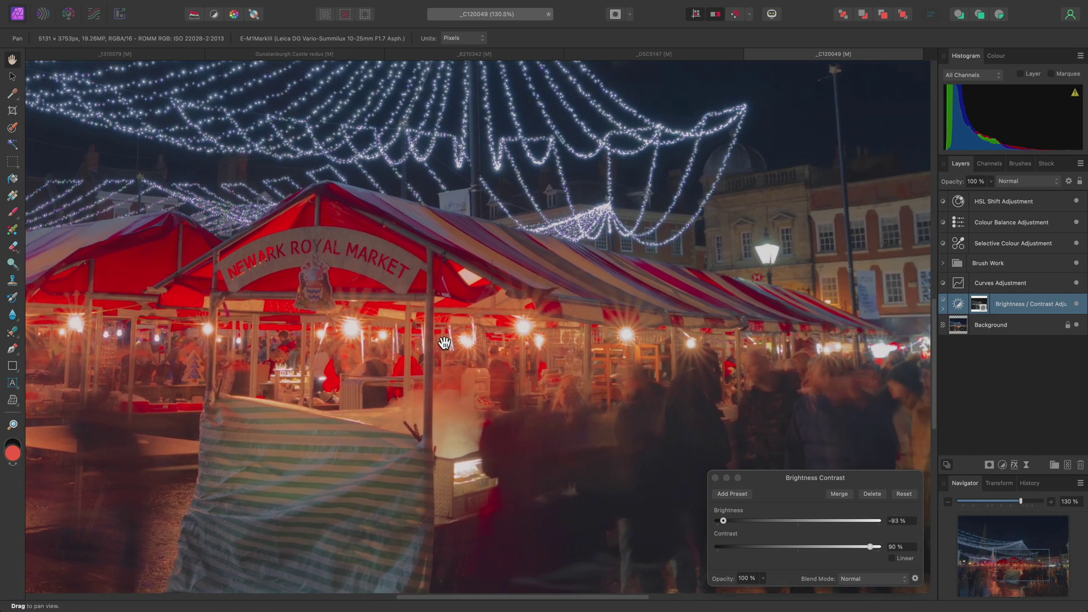
pyautogui.click(943, 307)
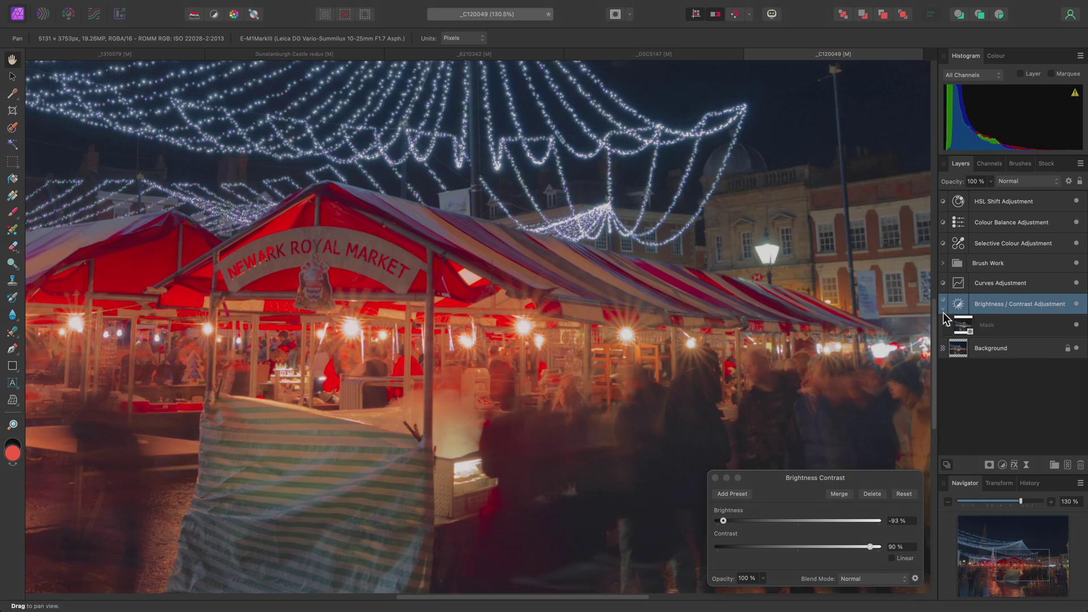
pyautogui.click(1076, 325)
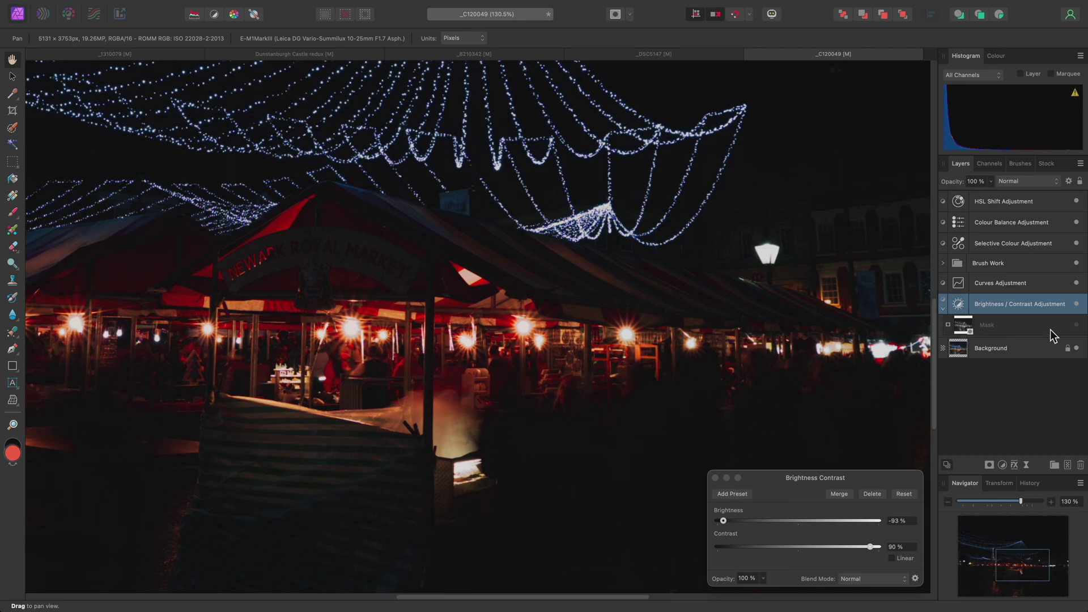
pyautogui.click(1076, 327)
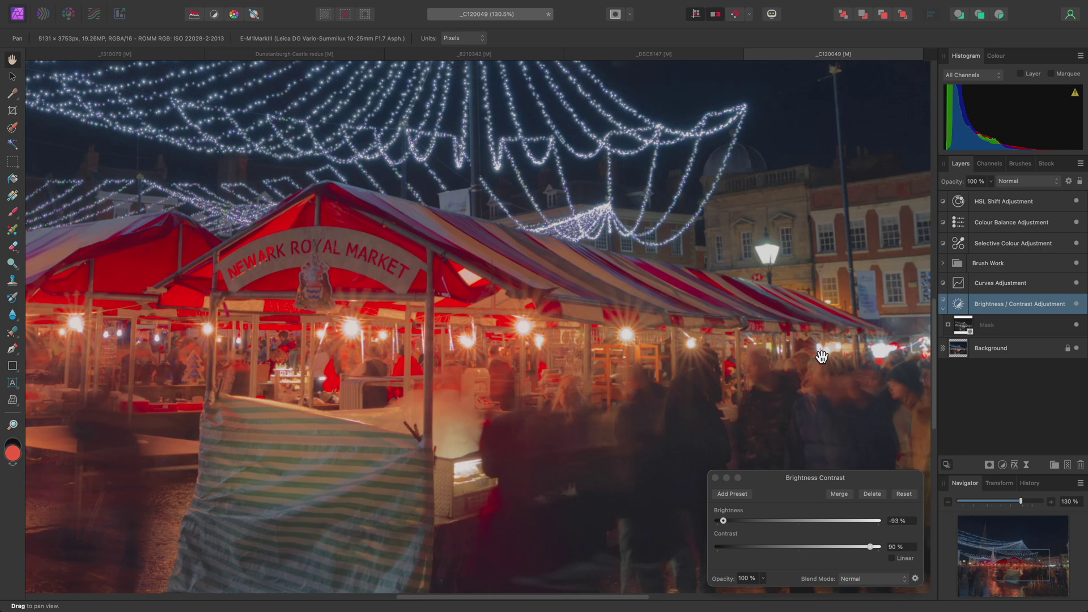
pyautogui.press('super+0')
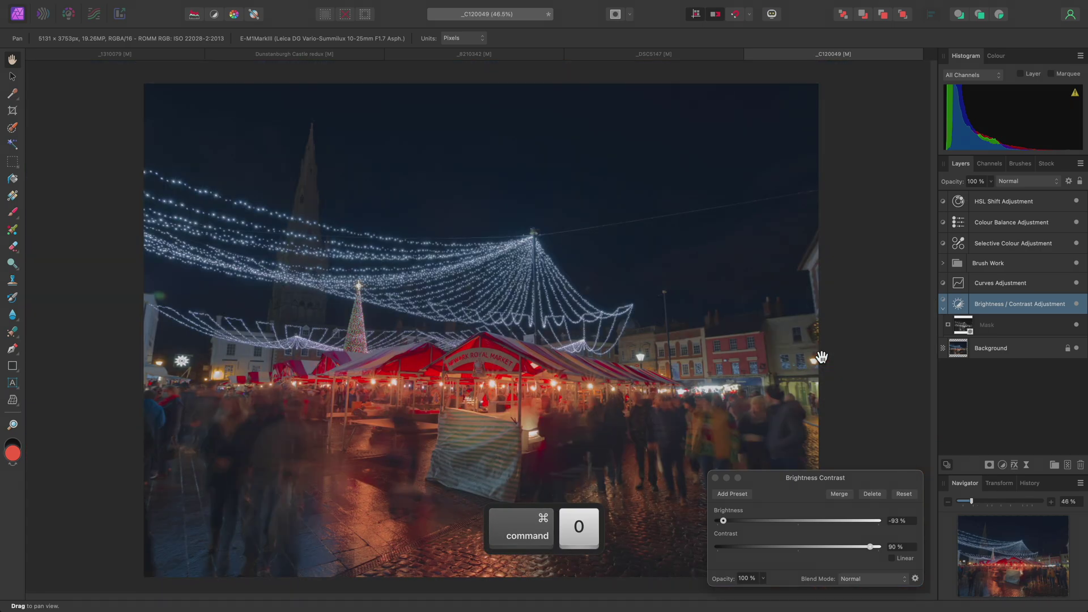